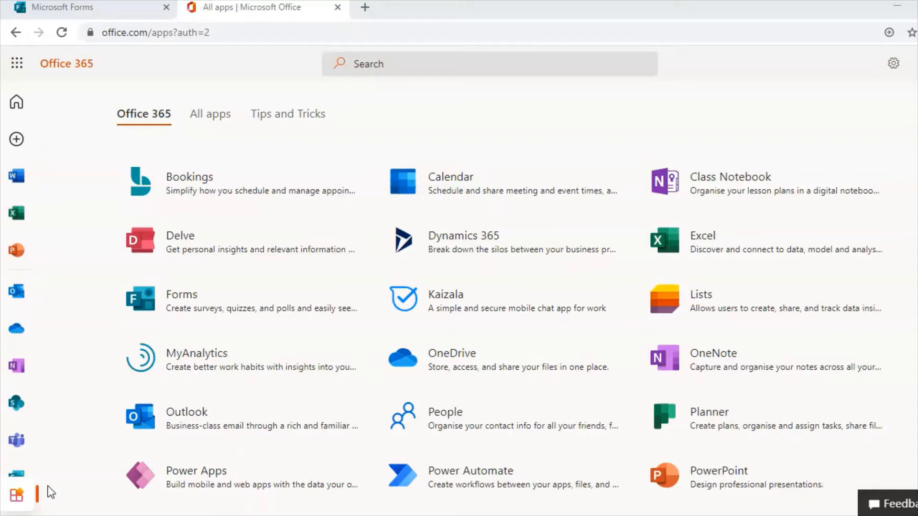
- Open Forms from the full Office 365 app list and create a new quiz
left_click(14, 497)
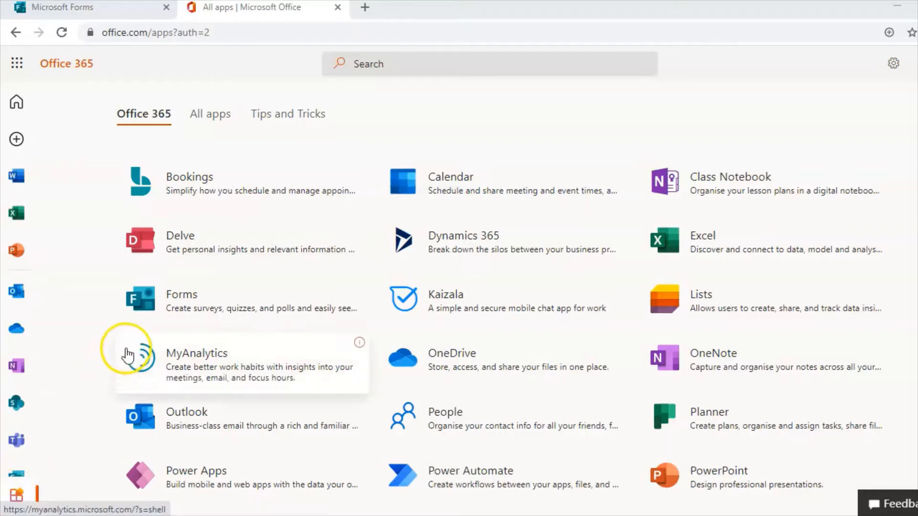
left_click(142, 315)
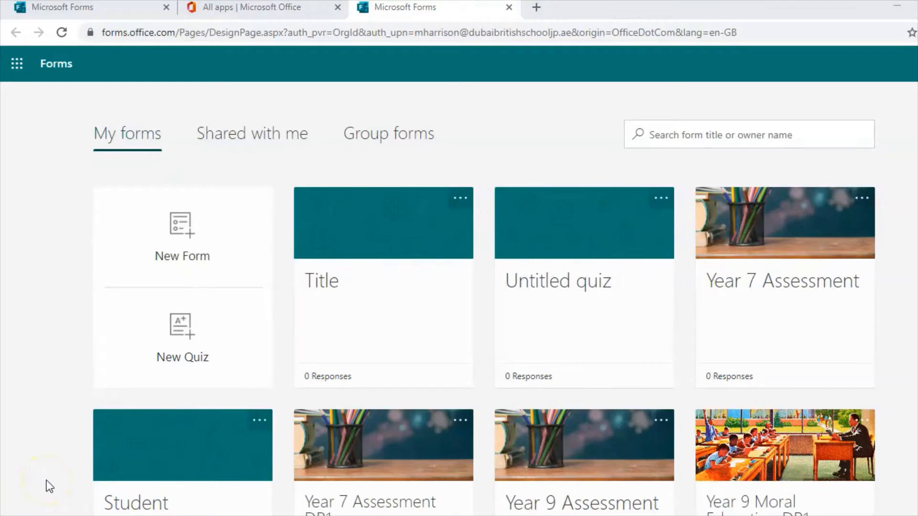
left_click(175, 338)
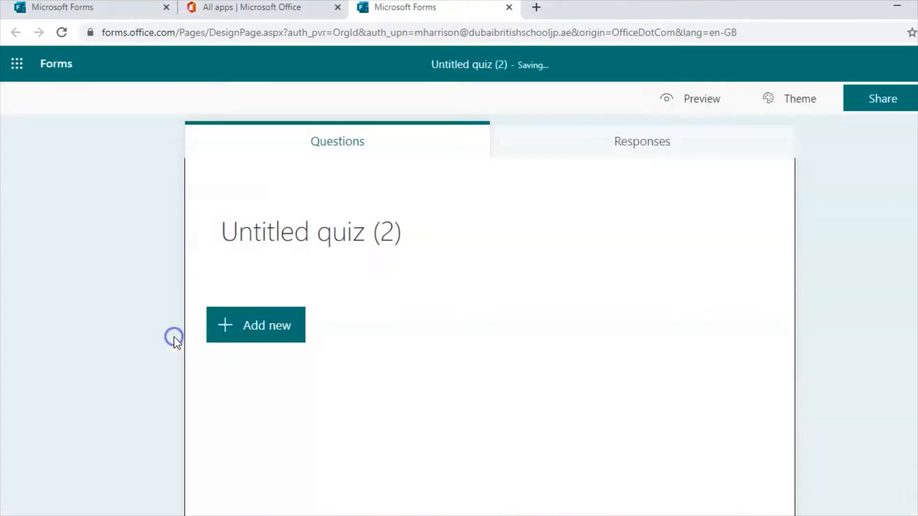
- Title the new quiz "Suitable title" and leave its description empty
left_click(365, 228)
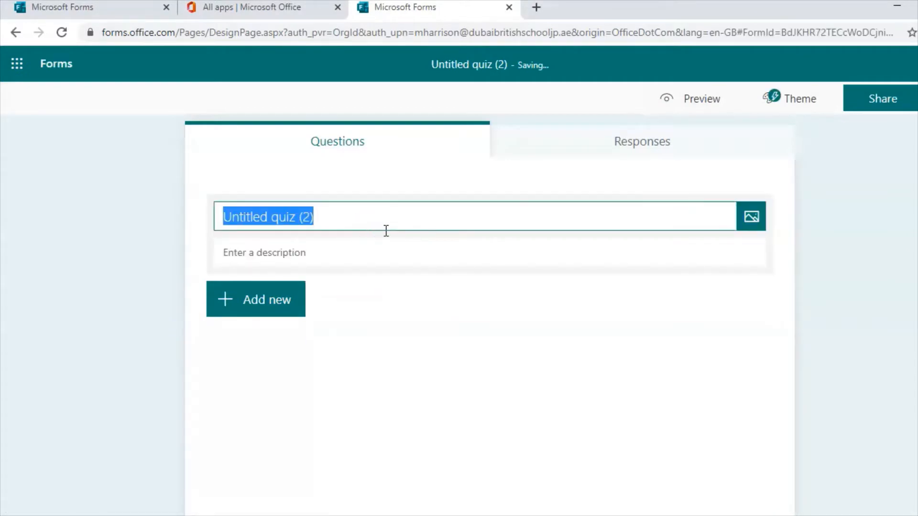
type("Suitabl")
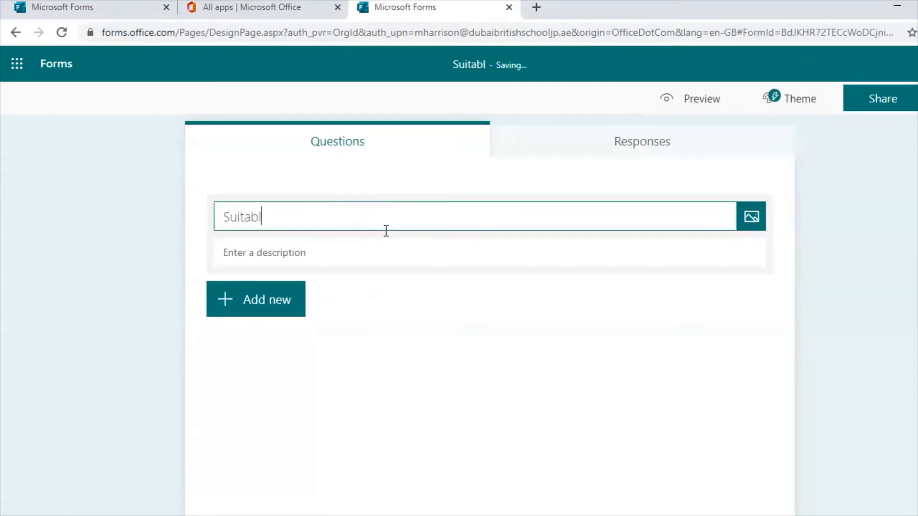
type("e title")
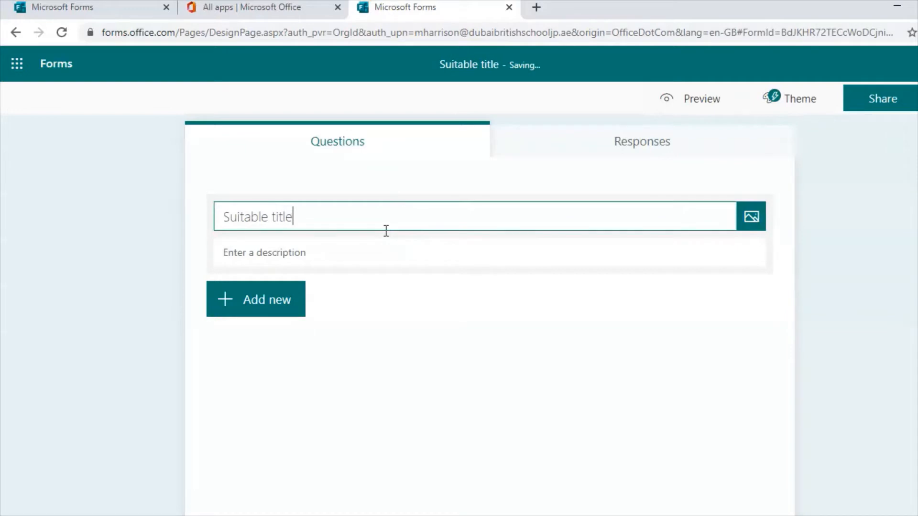
left_click(332, 250)
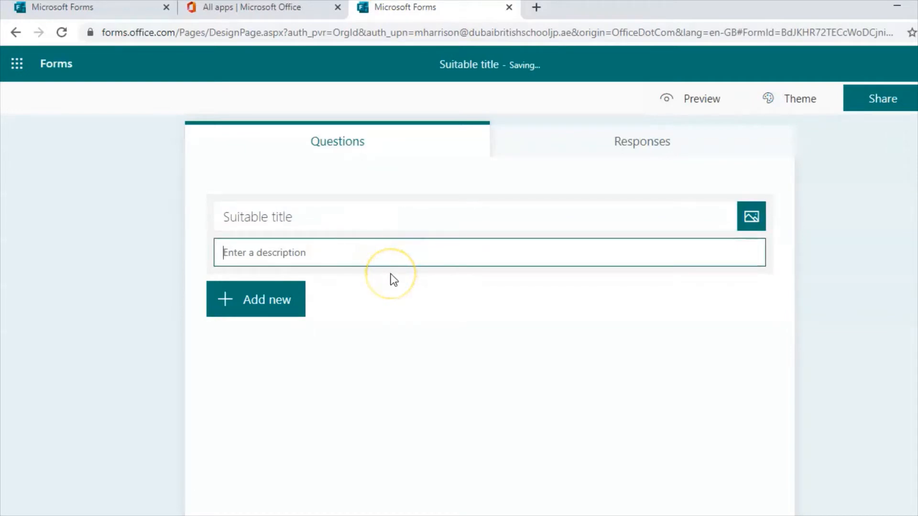
- Add a choice question to the quiz and extend its default two answers with additional options
left_click(273, 303)
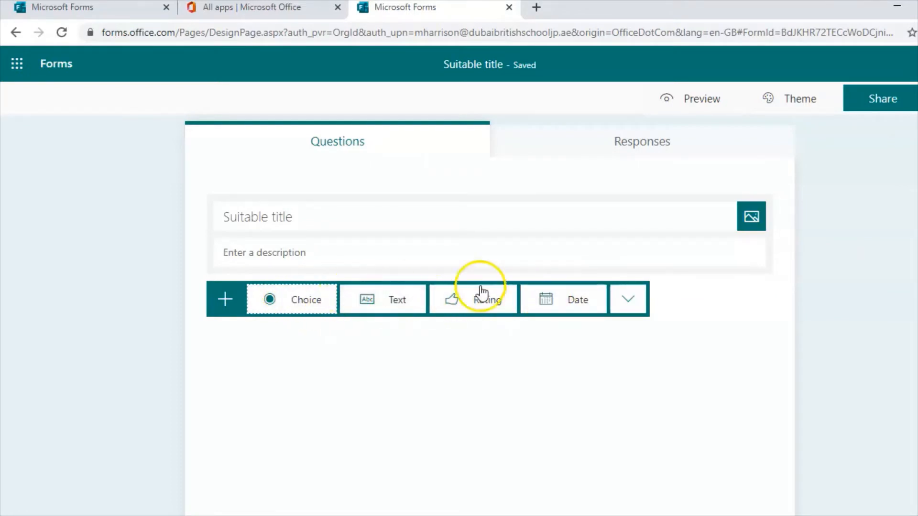
left_click(294, 300)
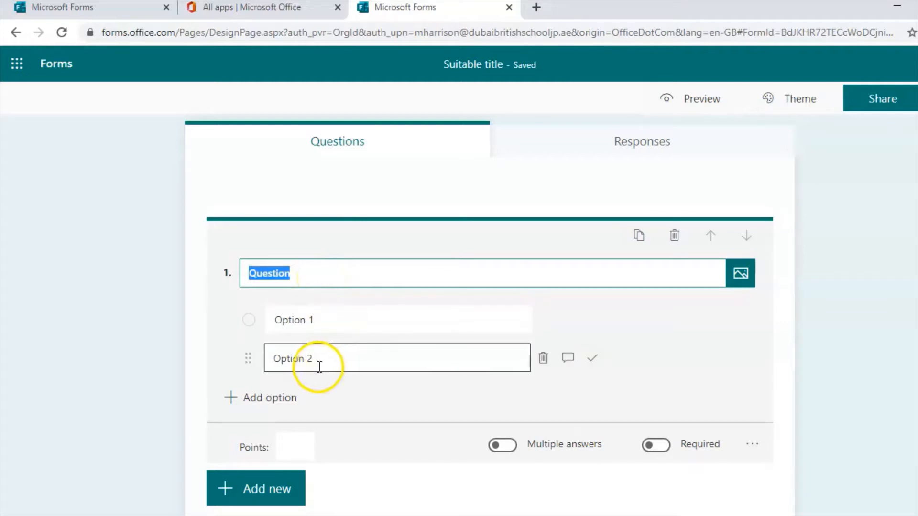
left_click(259, 404)
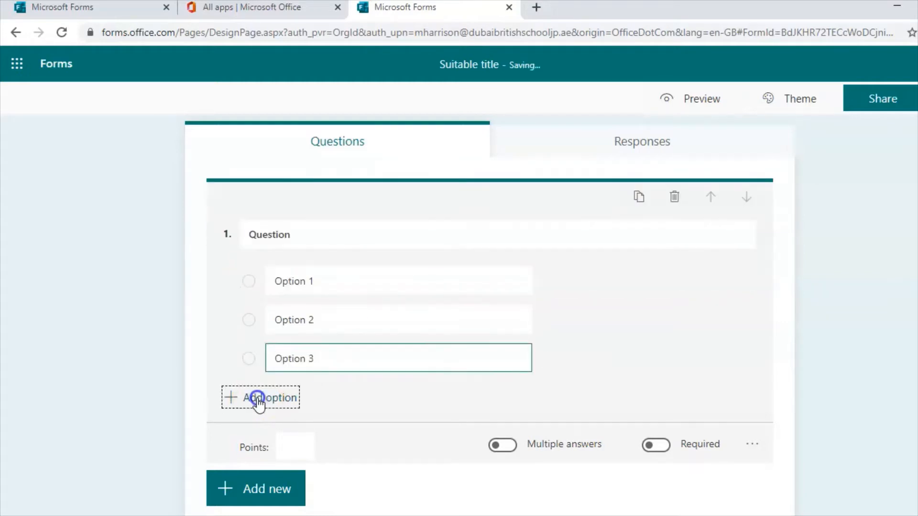
left_click(259, 404)
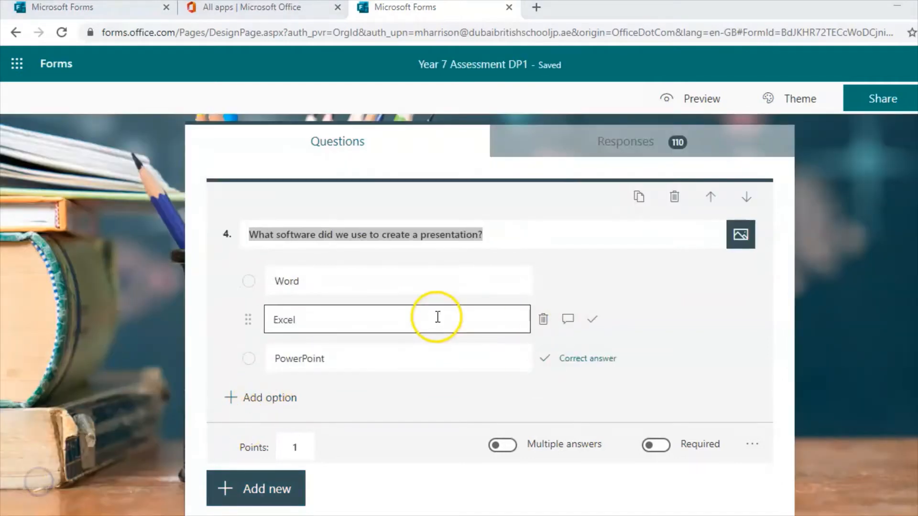
- Review question 4 of Year 7 Assessment DP1, checking its wording, the Word, Excel and PowerPoint options, and the correct-answer mark
left_click(325, 278)
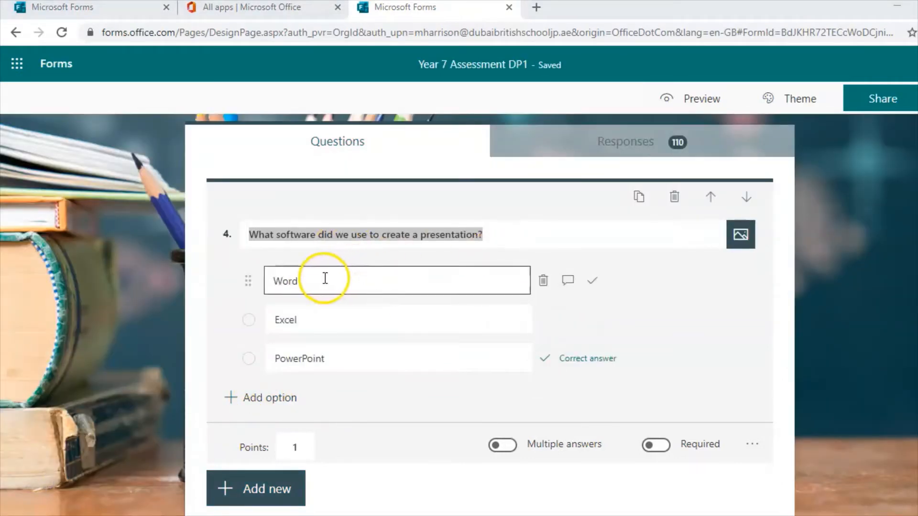
left_click(359, 233)
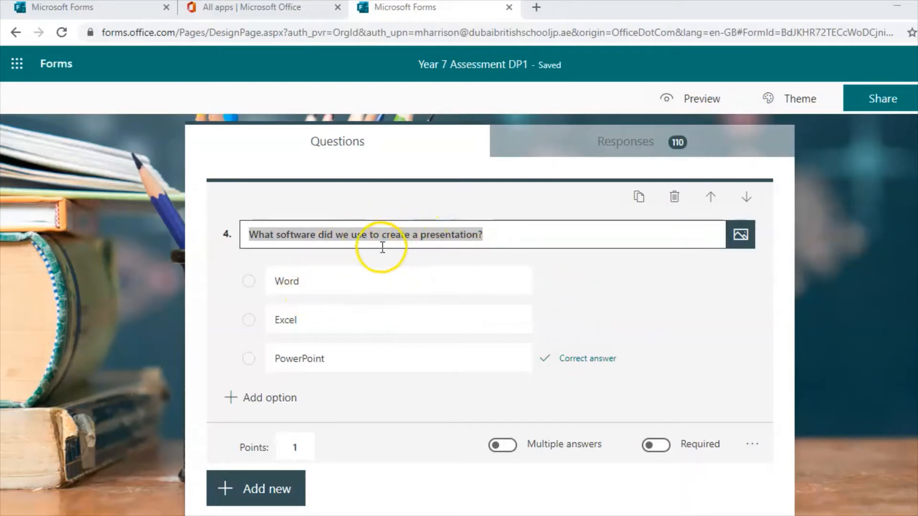
left_click(328, 276)
left_click(328, 353)
left_click(330, 323)
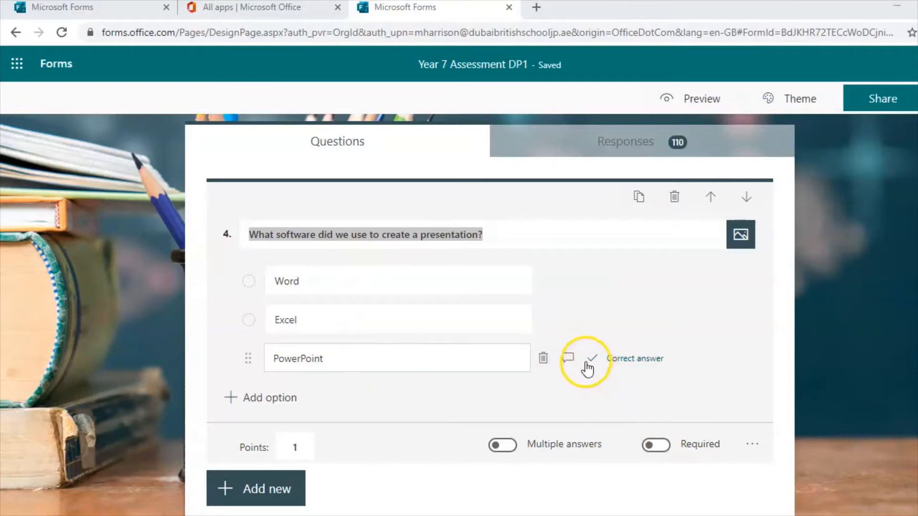
left_click(593, 360)
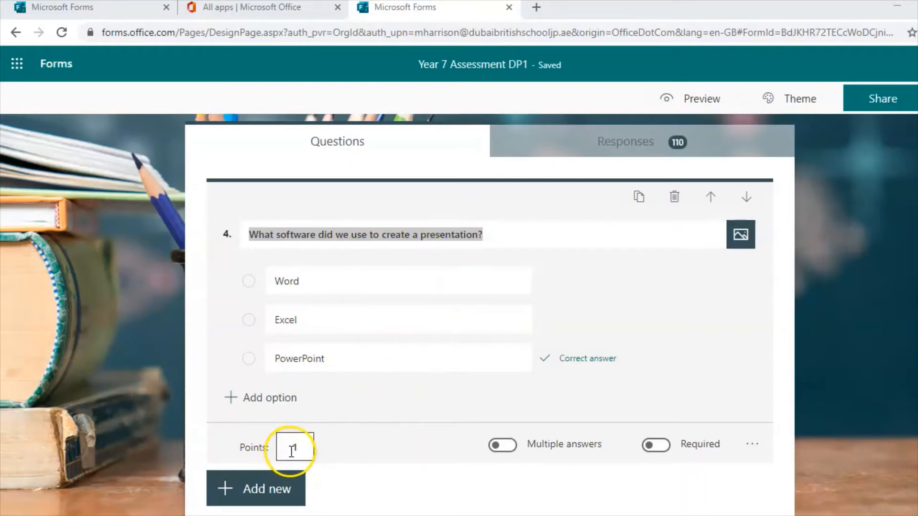
- Add a text question as question 2 of the assessment, and try its long answer option before restoring the short answer
left_click(255, 498)
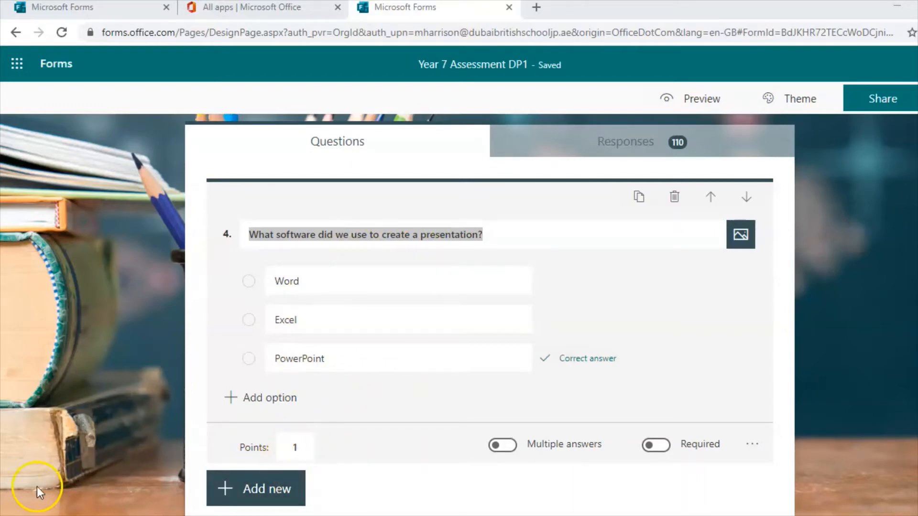
left_click(399, 476)
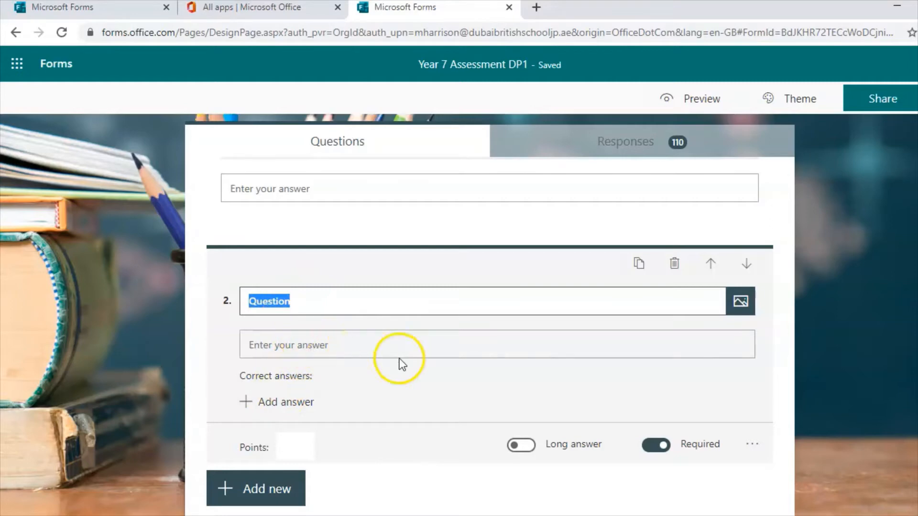
left_click(523, 446)
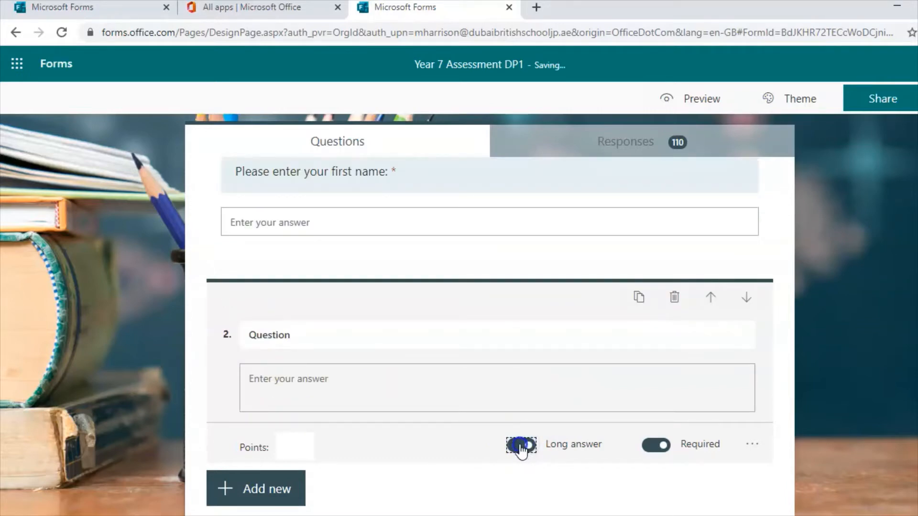
left_click(521, 446)
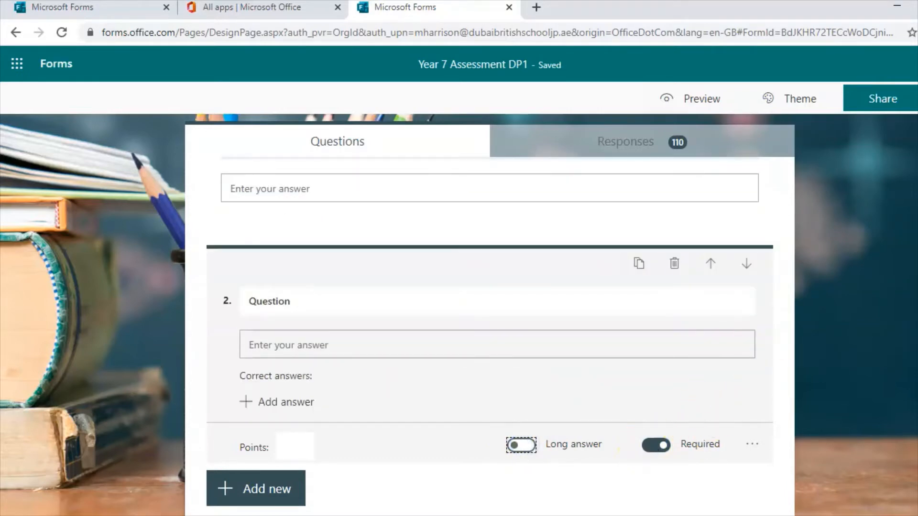
left_click(846, 406)
- Examine the settings of the first-name question, and open question 13 about improving the student's slide
scroll(847, 407, "up", 3)
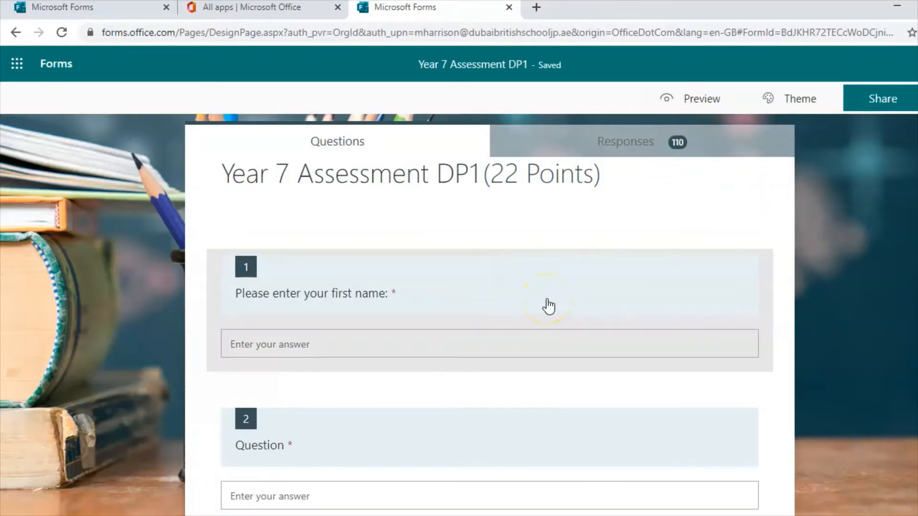
left_click(549, 307)
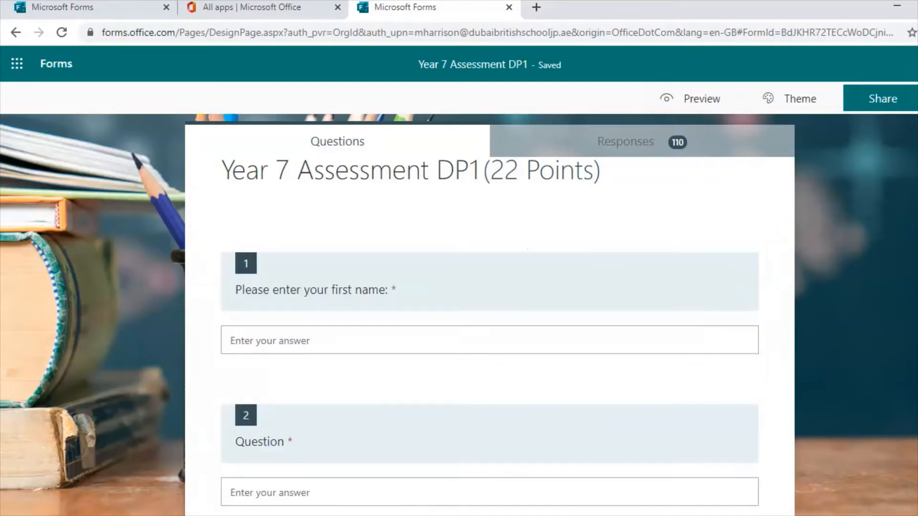
scroll(489, 315, "down", 8)
scroll(490, 334, "down", 1)
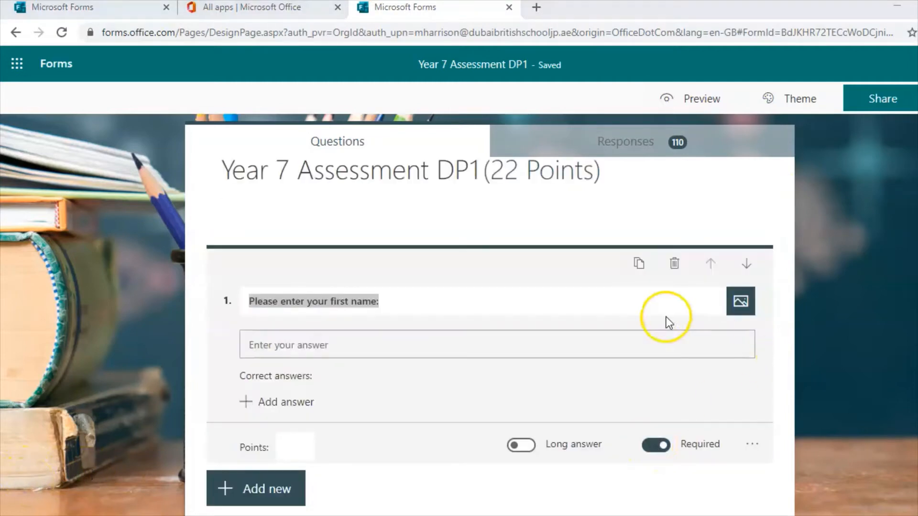
left_click(520, 262)
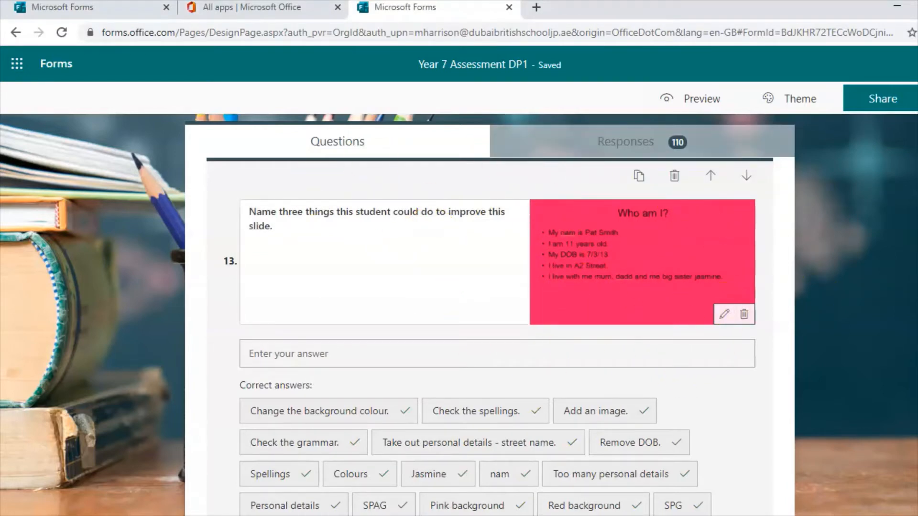
- Add a text question directly after question 14 about the best choice for a slide
scroll(490, 335, "down", 3)
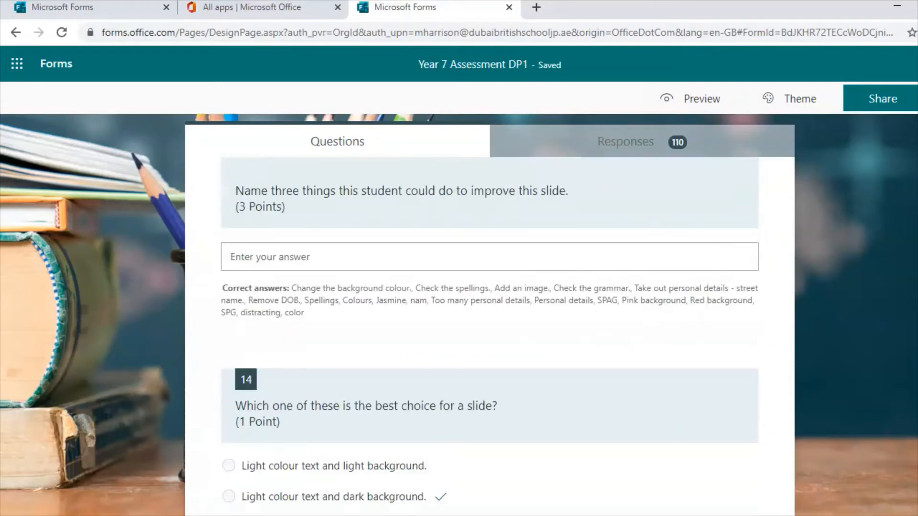
left_click(570, 302)
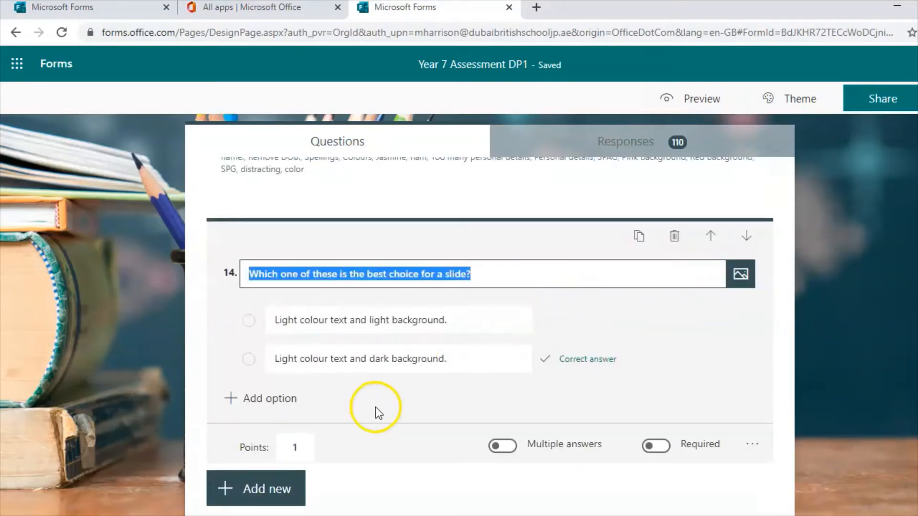
left_click(271, 495)
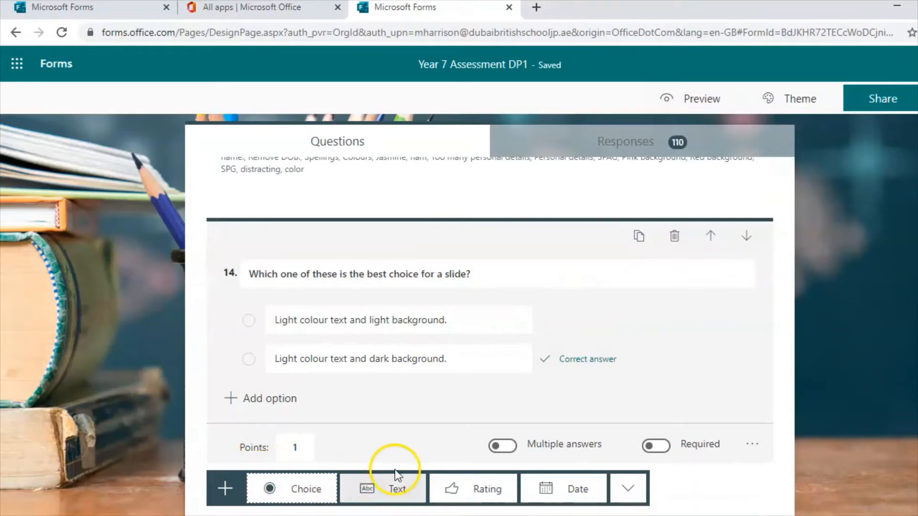
left_click(391, 488)
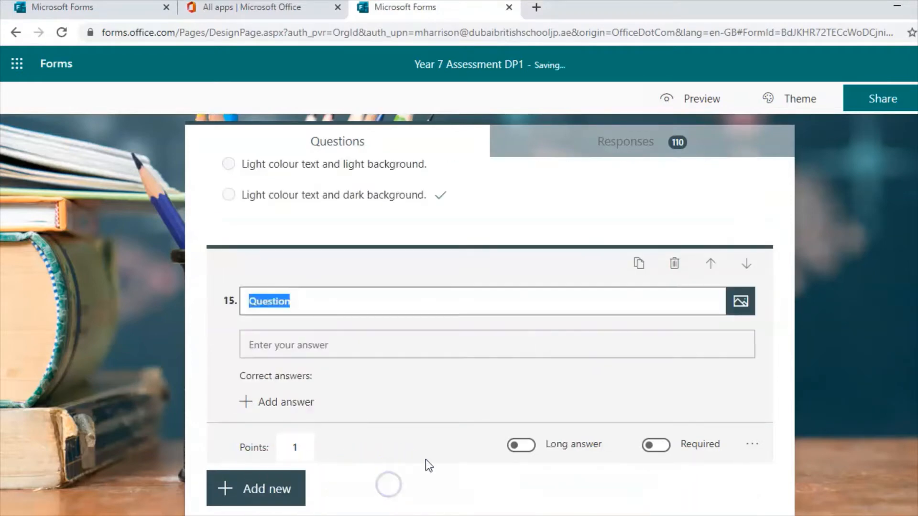
- Try to upload an image from the Pictures folder for the new question 15, and delete that question
left_click(740, 309)
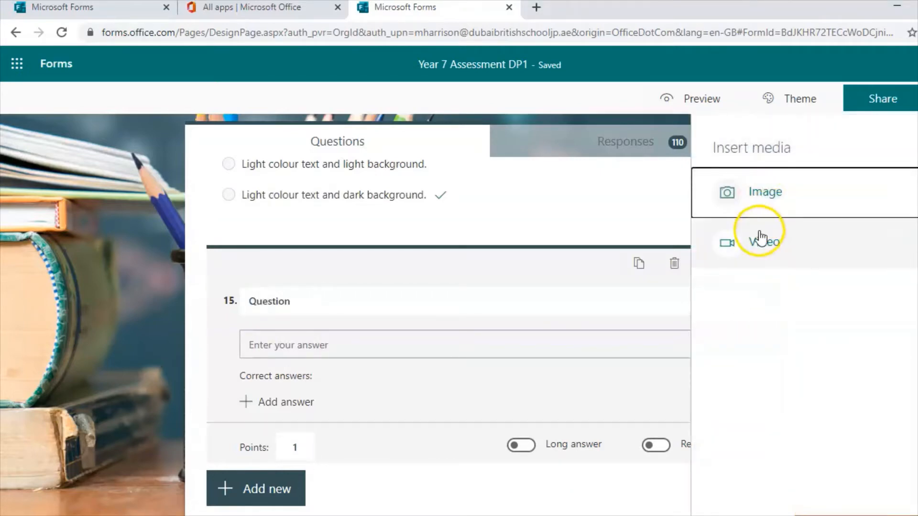
left_click(763, 198)
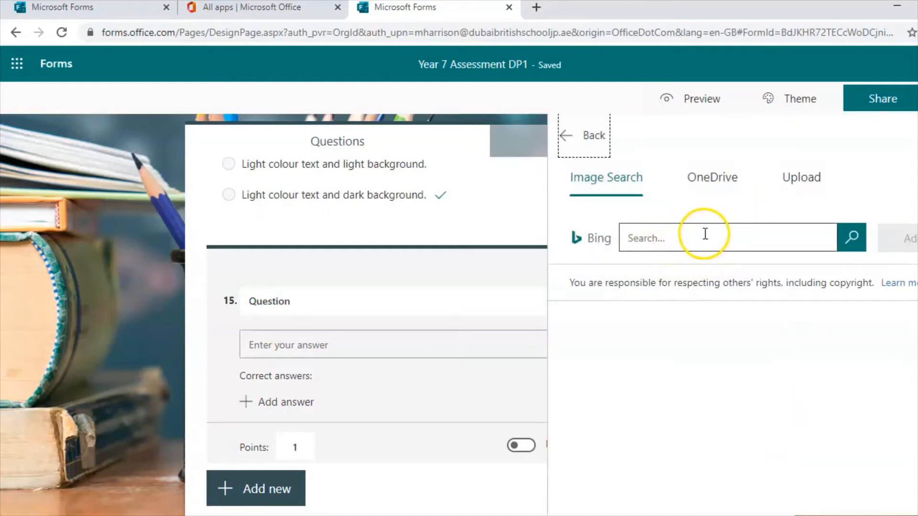
left_click(802, 181)
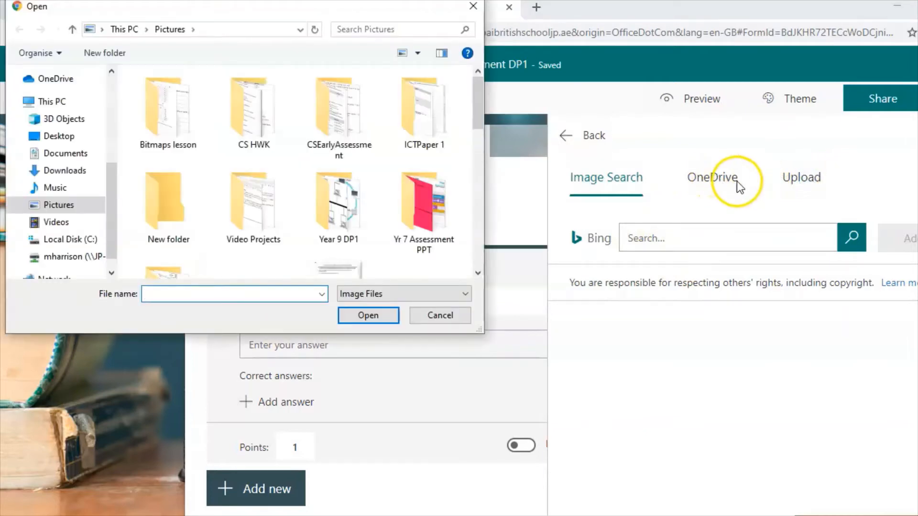
left_click_drag(476, 126, 458, 135)
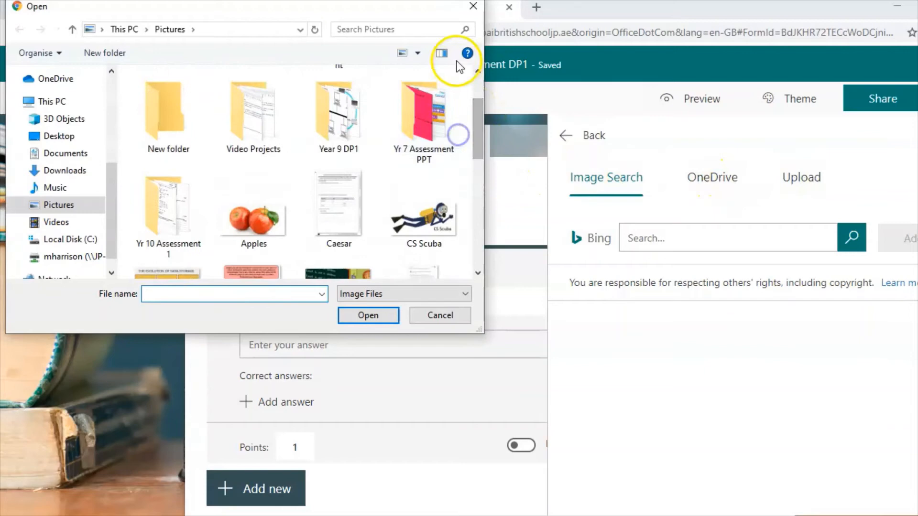
left_click(473, 7)
left_click(457, 228)
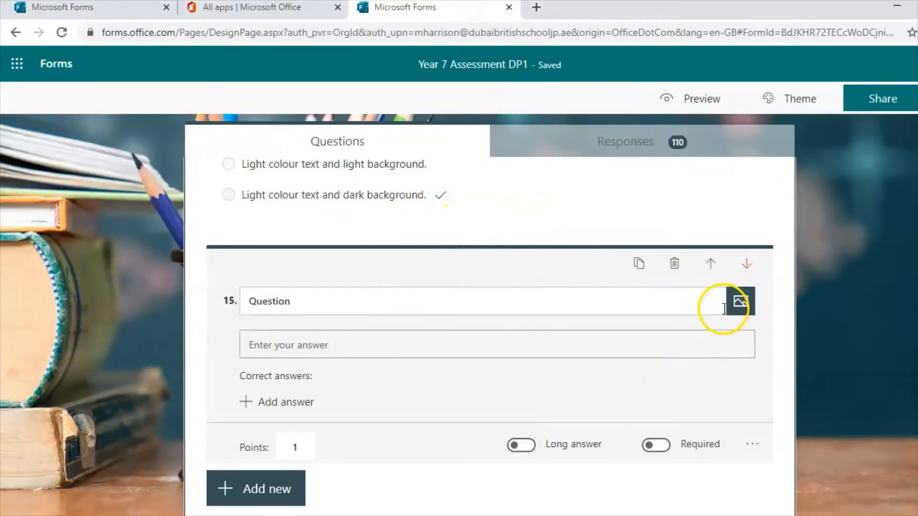
left_click(675, 271)
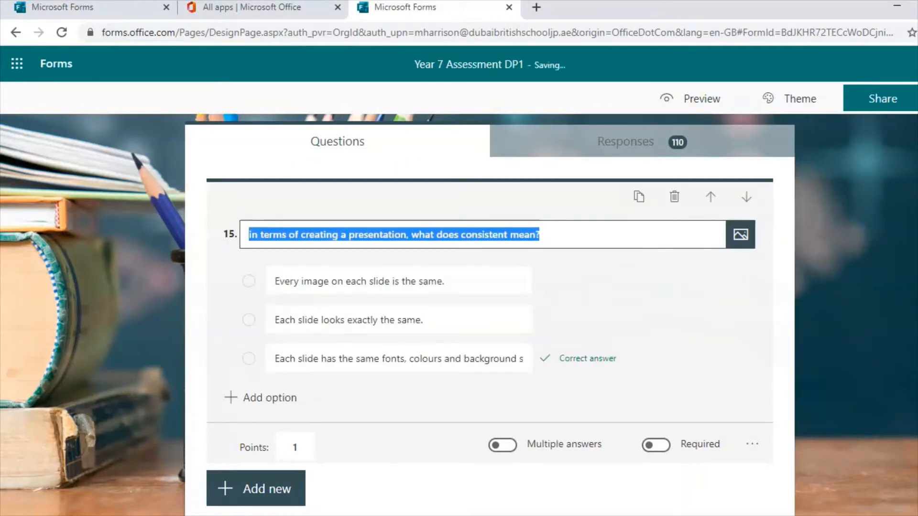
- Return to question 13 to examine its slide image and list of accepted answers
scroll(490, 335, "up", 10)
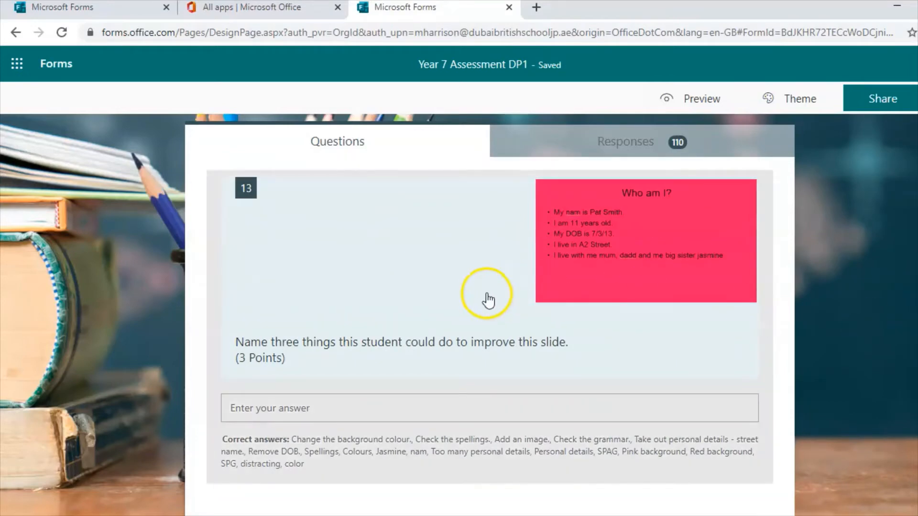
left_click(488, 296)
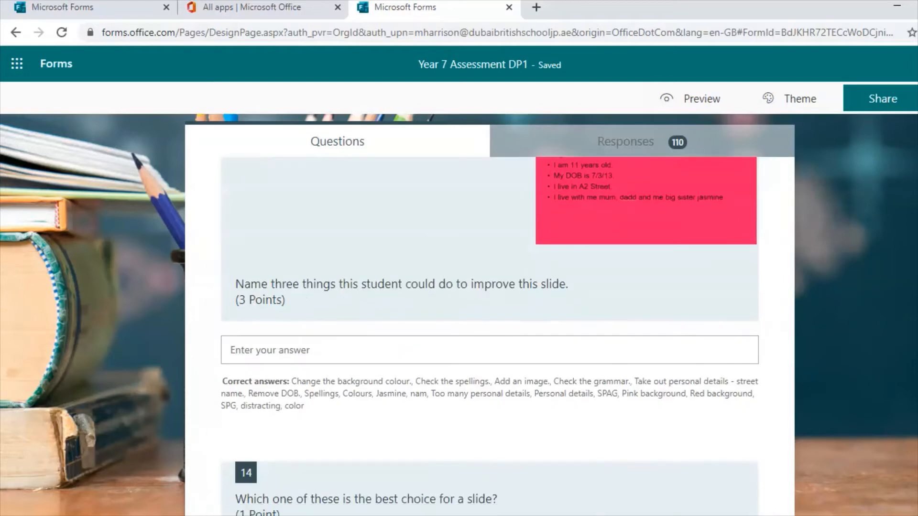
- Open question 13 about improving the student's slide and reduce the browser zoom to 75%
left_click(437, 334)
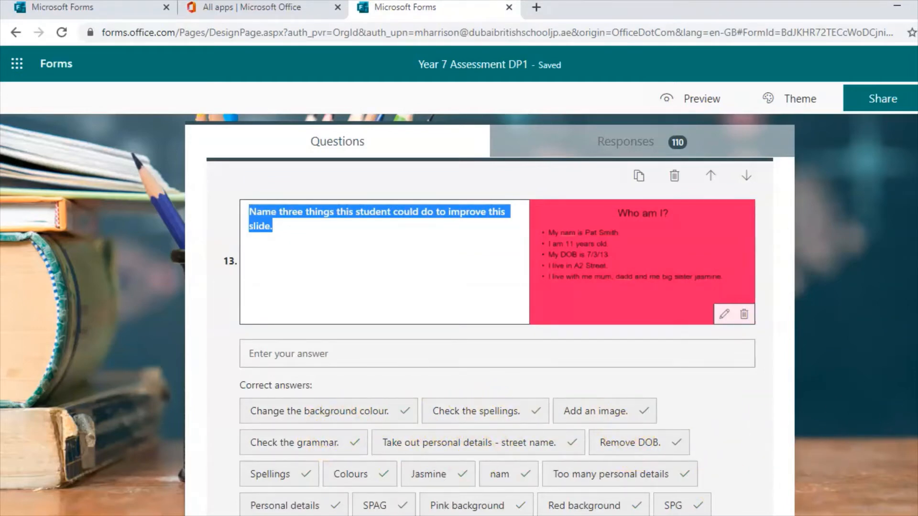
left_click(915, 32)
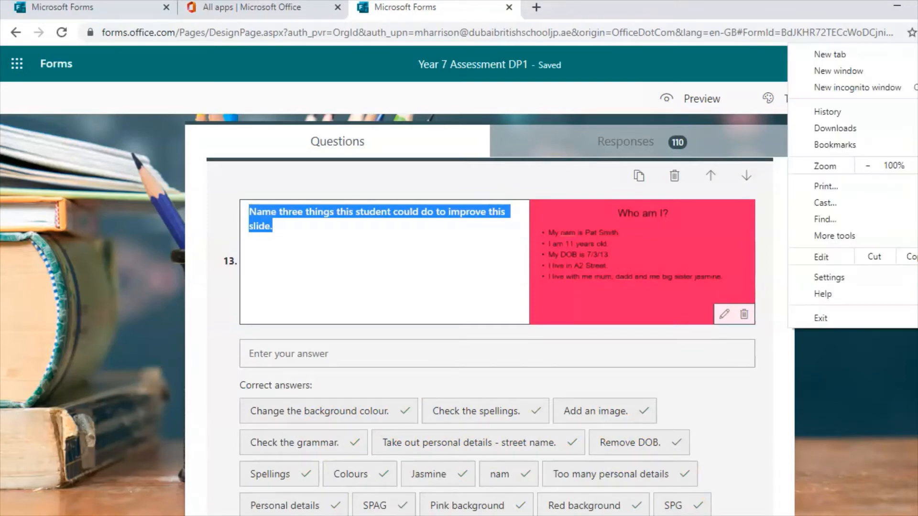
left_click(867, 165)
left_click(868, 166)
left_click(868, 165)
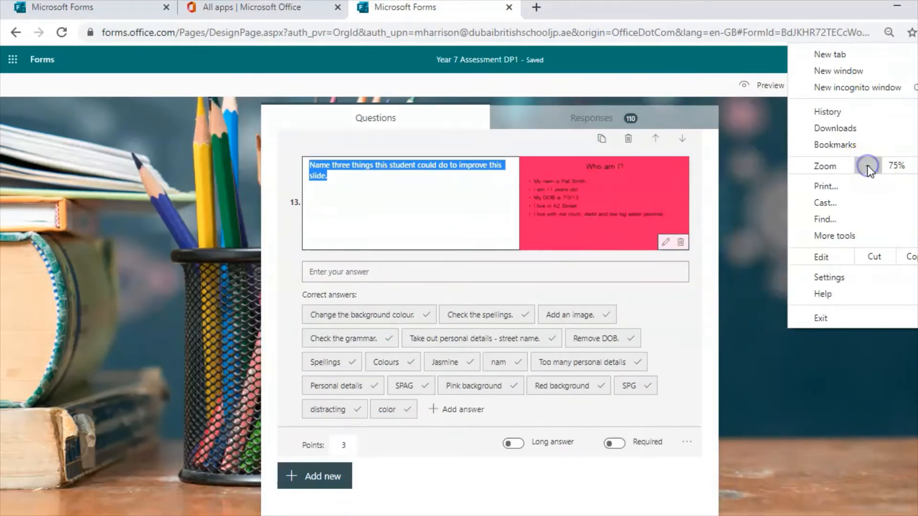
- Add "Spelling" as another correct answer to question 13 and close the question
left_click(458, 412)
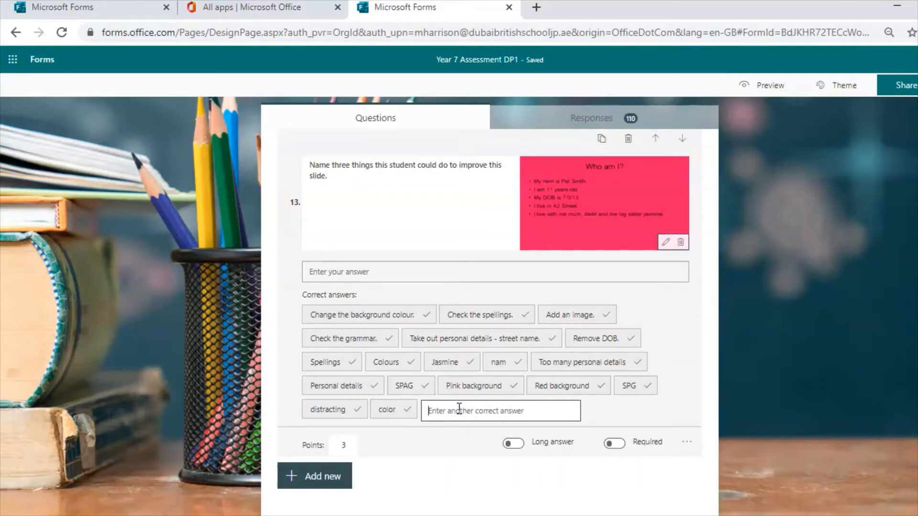
type("Spellin")
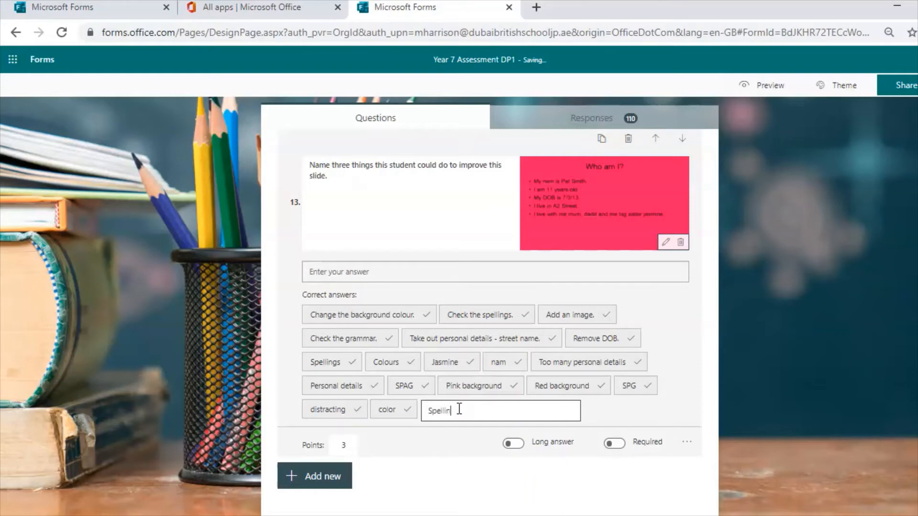
type("g")
left_click(651, 407)
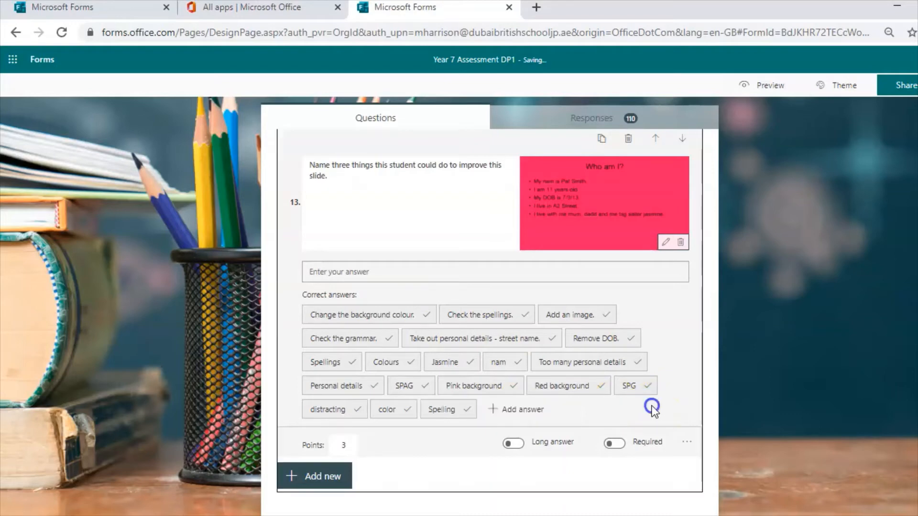
left_click(718, 398)
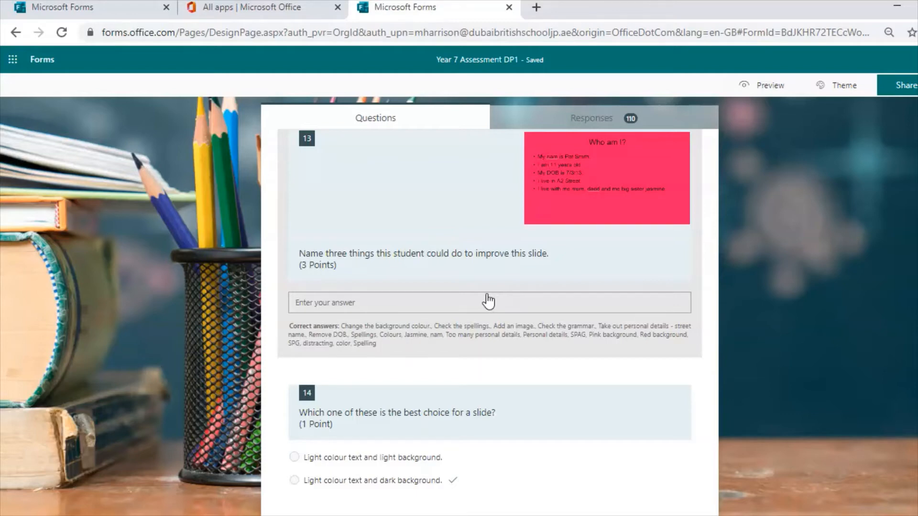
- Examine the star rating settings of question 12 and the slide image and accepted answers of question 13
scroll(489, 321, "up", 5)
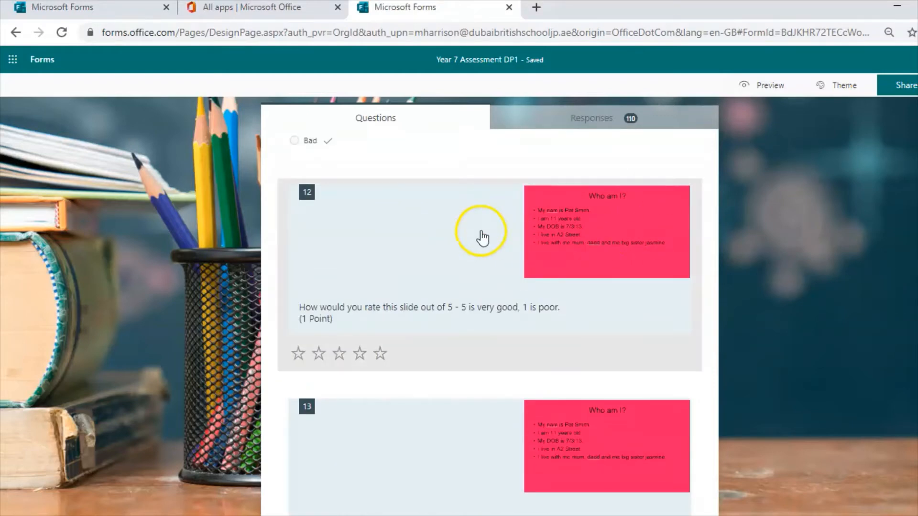
left_click(482, 235)
left_click(597, 305)
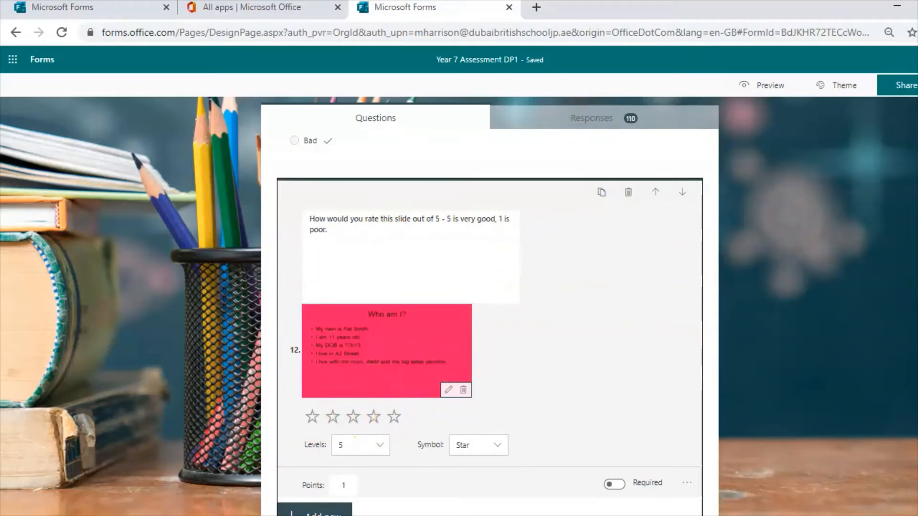
left_click(909, 306)
scroll(489, 320, "down", 3)
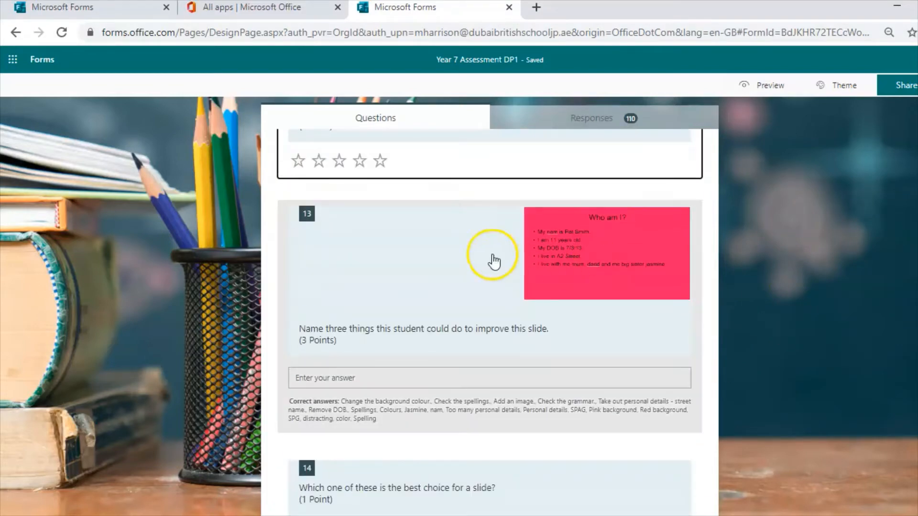
left_click(430, 196)
left_click(447, 442)
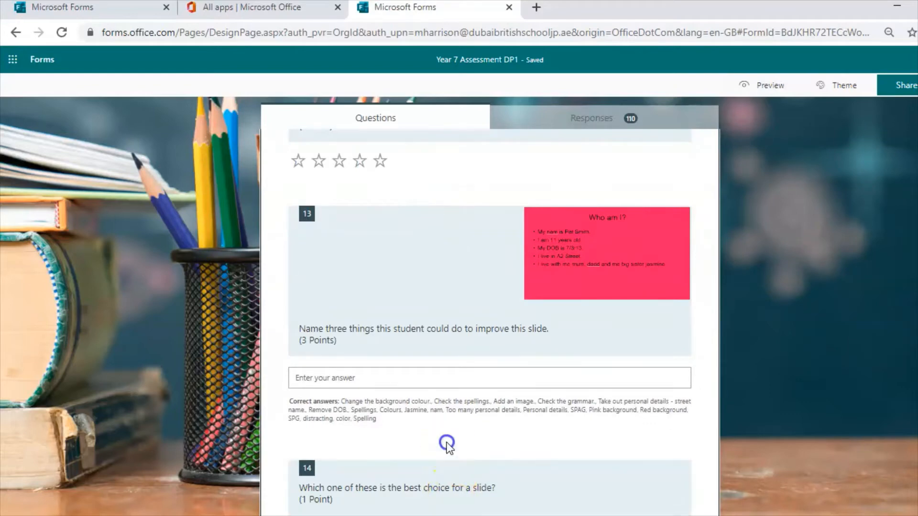
left_click(672, 433)
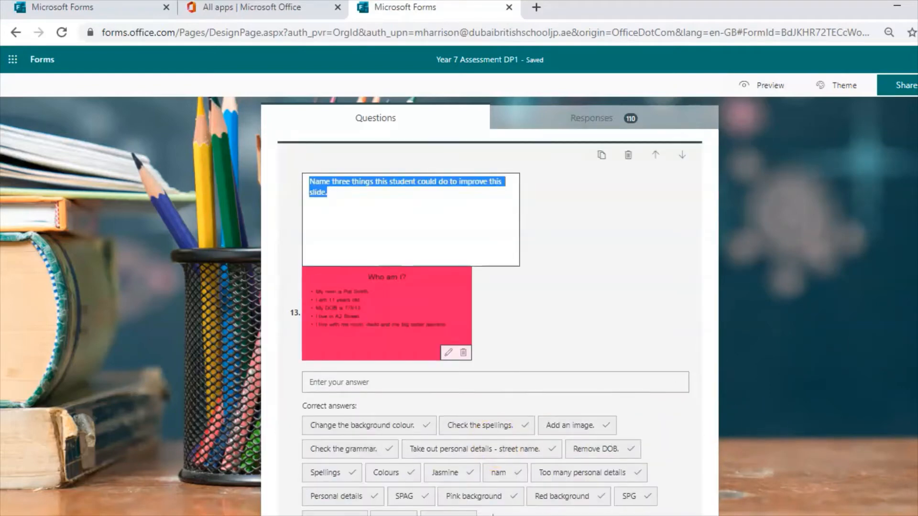
left_click(493, 515)
scroll(490, 320, "down", 8)
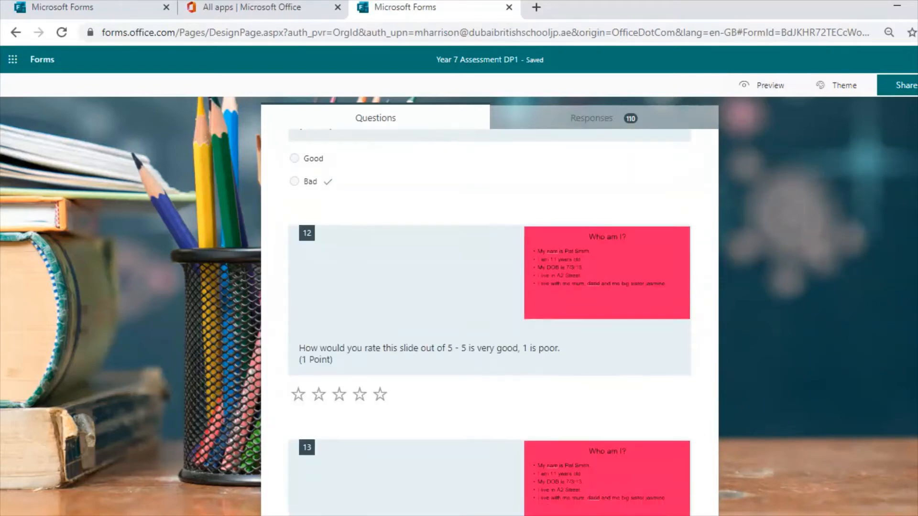
scroll(629, 330, "up", 1)
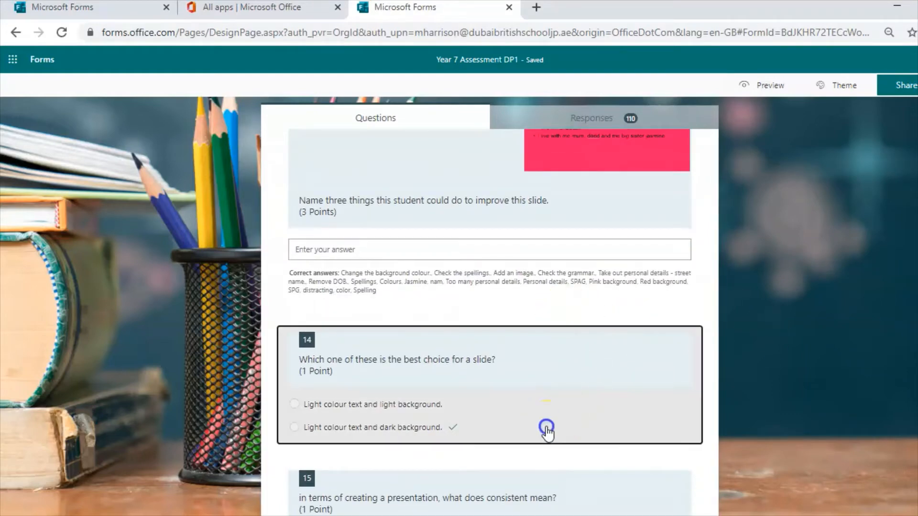
- Add a rating question directly after question 14, with 4 levels and the Number symbol
left_click(546, 426)
left_click(289, 483)
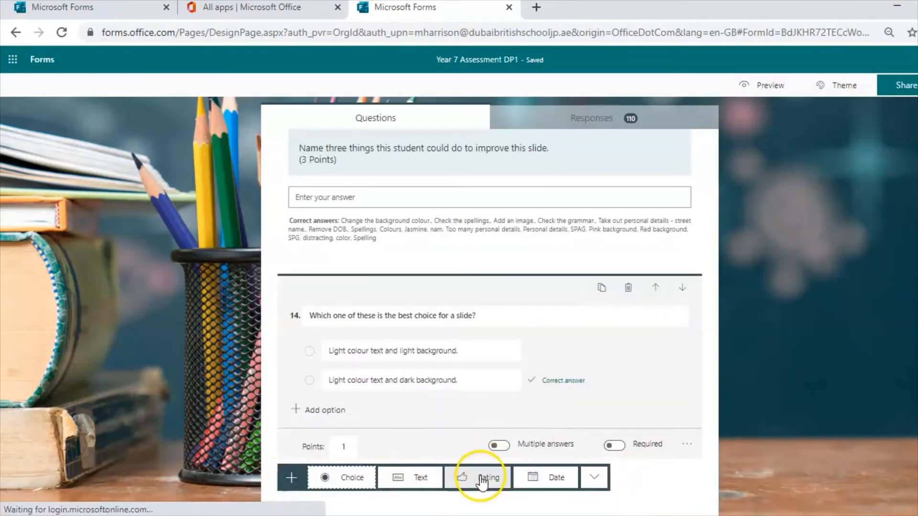
left_click(479, 479)
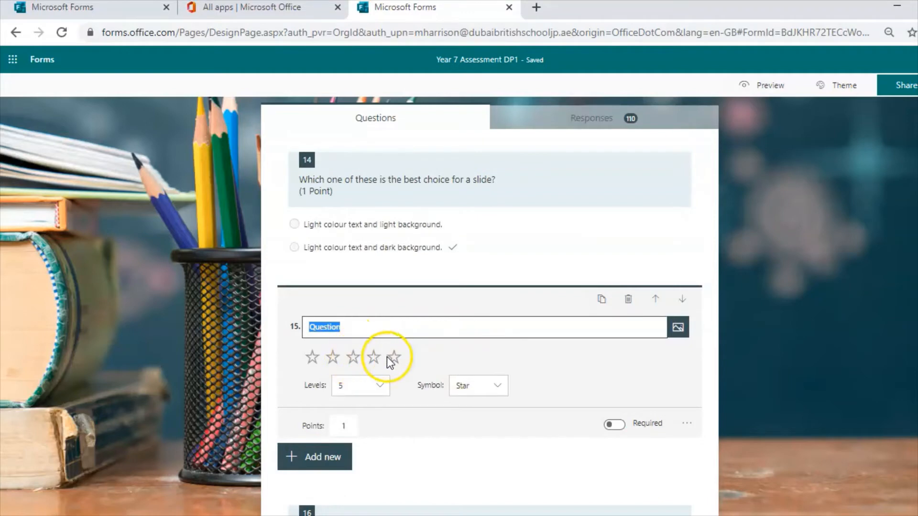
left_click(380, 385)
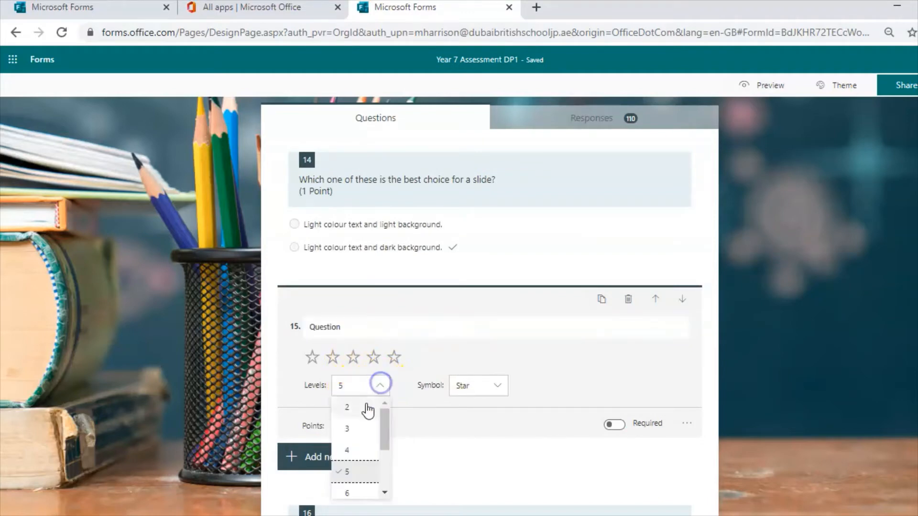
left_click(354, 448)
left_click(491, 388)
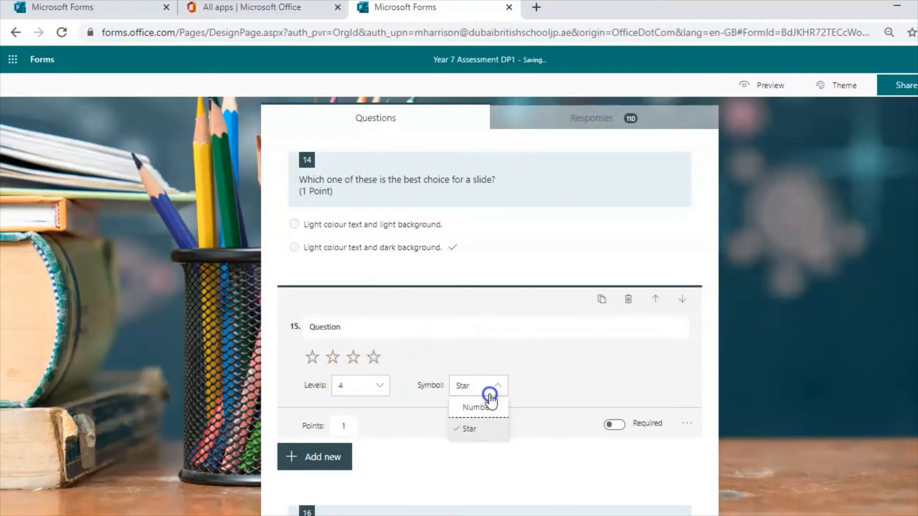
left_click(478, 407)
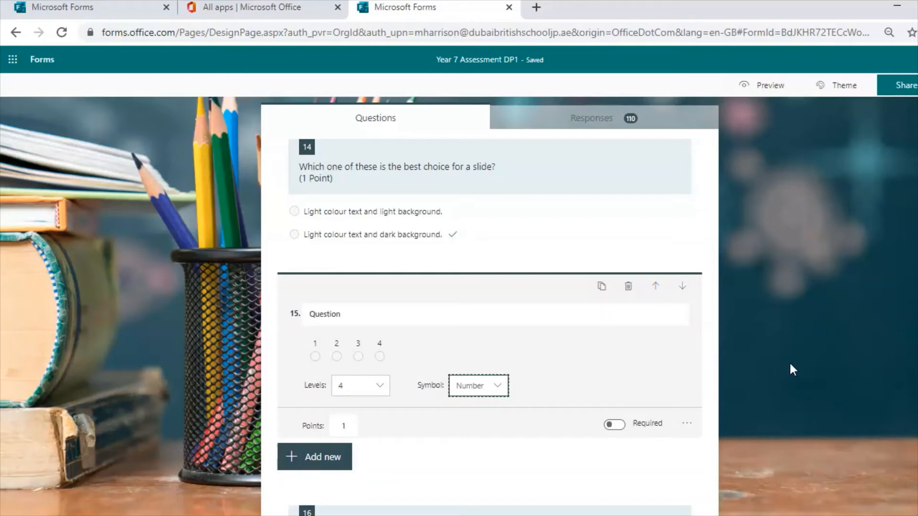
- Delete the new rating question 15
left_click(628, 287)
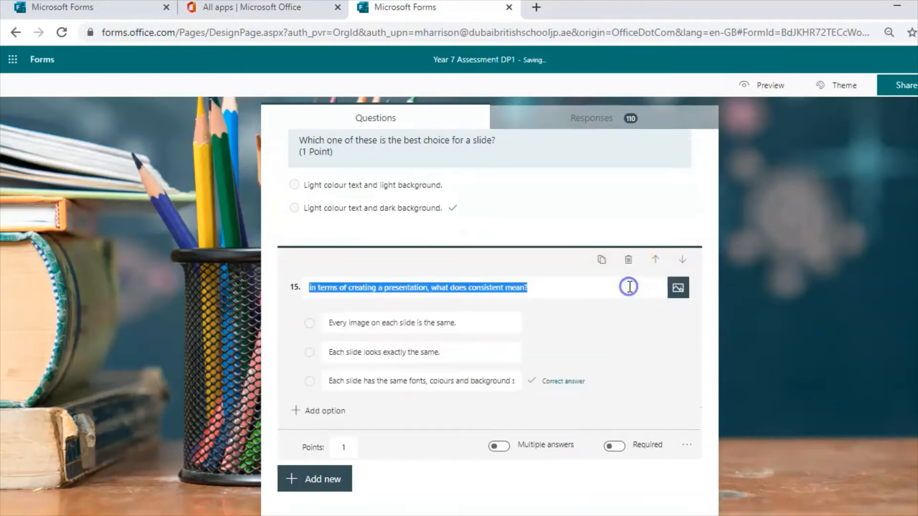
left_click(734, 298)
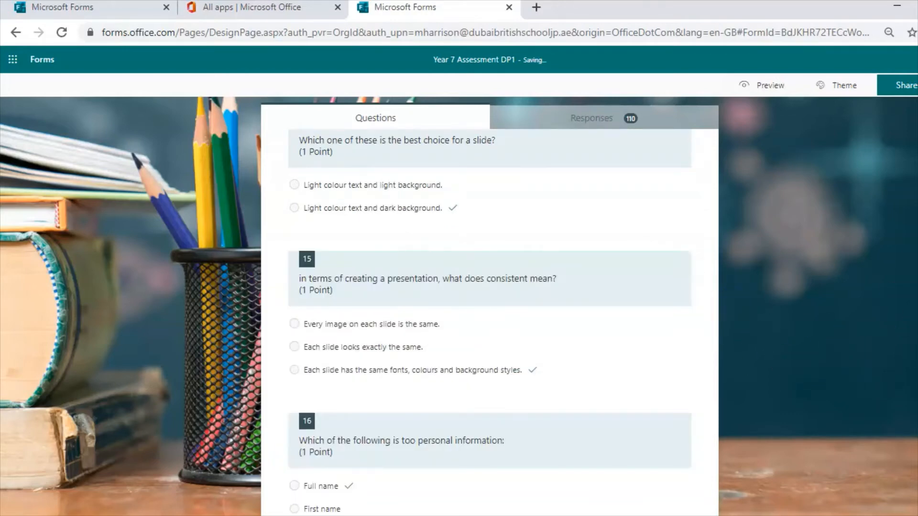
- Open the form's sharing options, keep "Anyone with the link can respond", and copy the response link
scroll(489, 320, "up", 15)
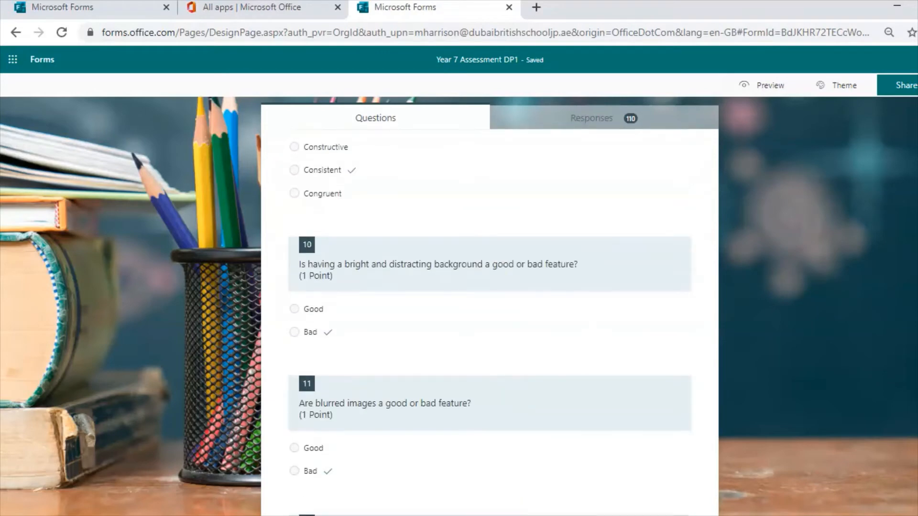
left_click(895, 92)
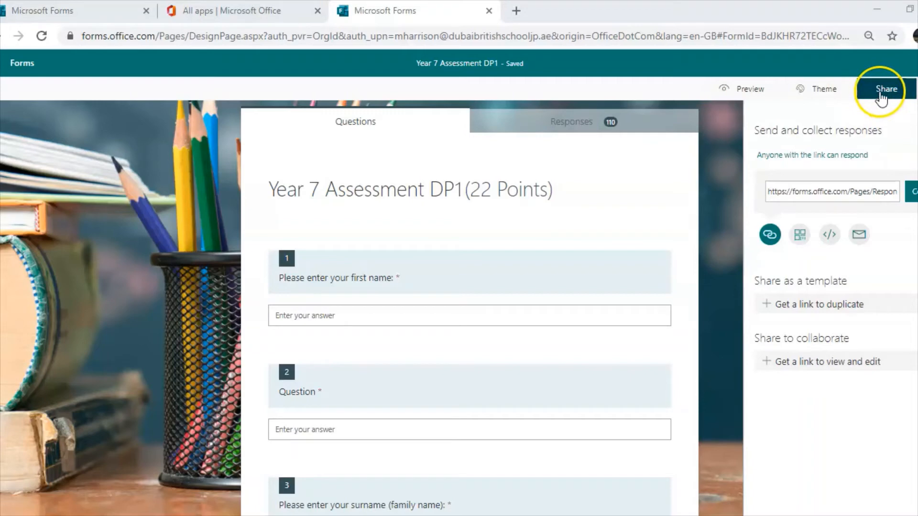
left_click(882, 95)
left_click(882, 91)
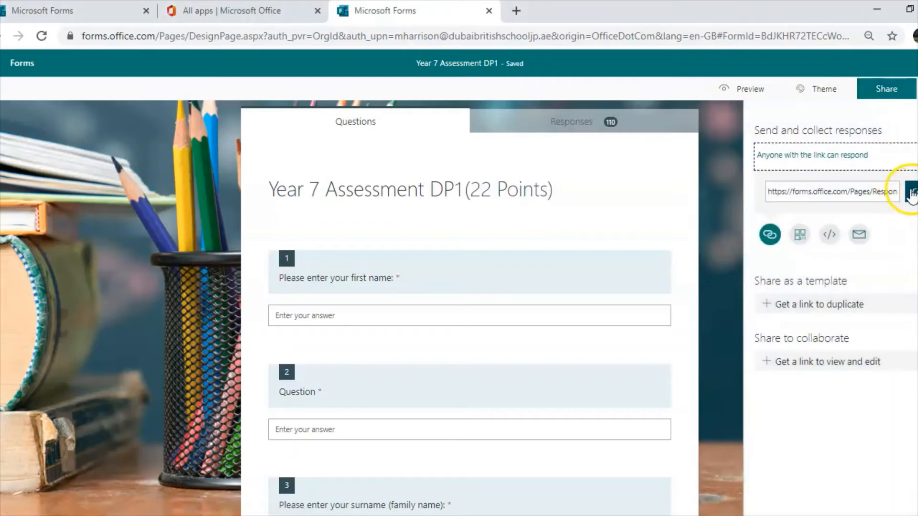
left_click(852, 157)
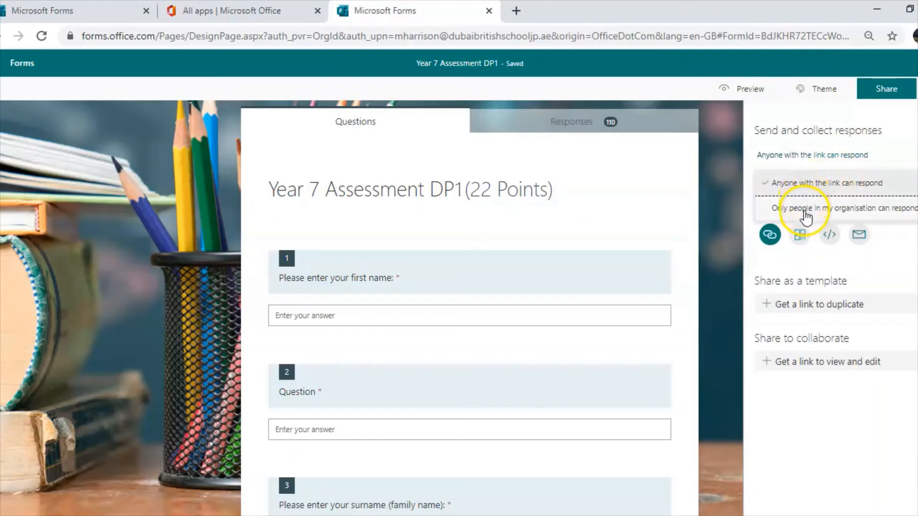
left_click(812, 183)
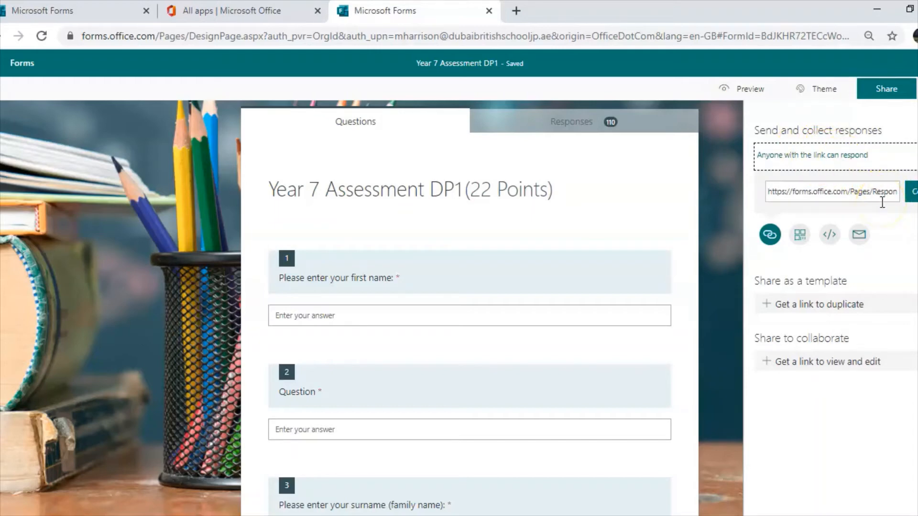
left_click(910, 192)
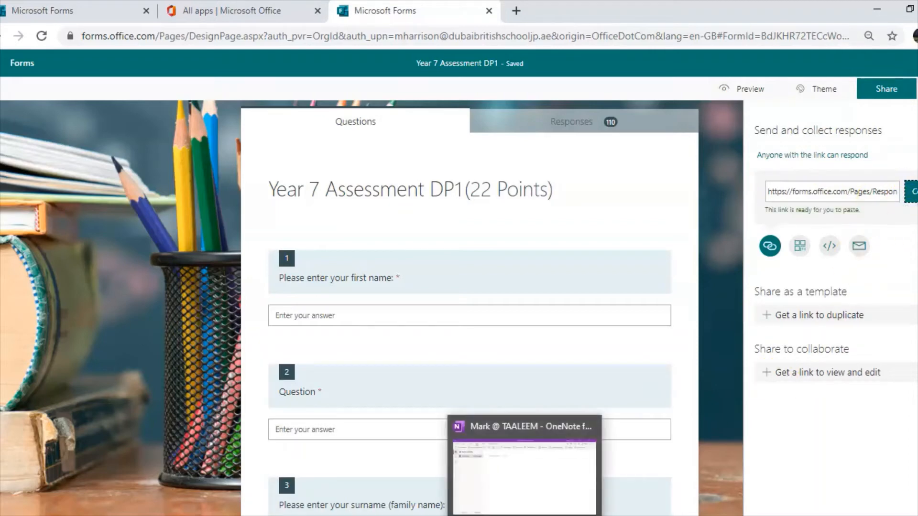
- Switch to OneNote and paste the copied form link onto the untitled page in Quick Notes
left_click(523, 515)
right_click(243, 144)
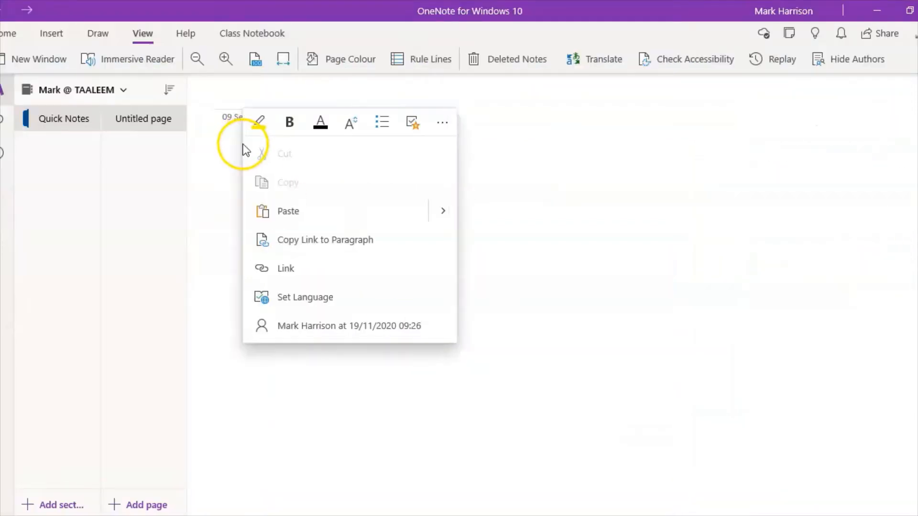
left_click(435, 215)
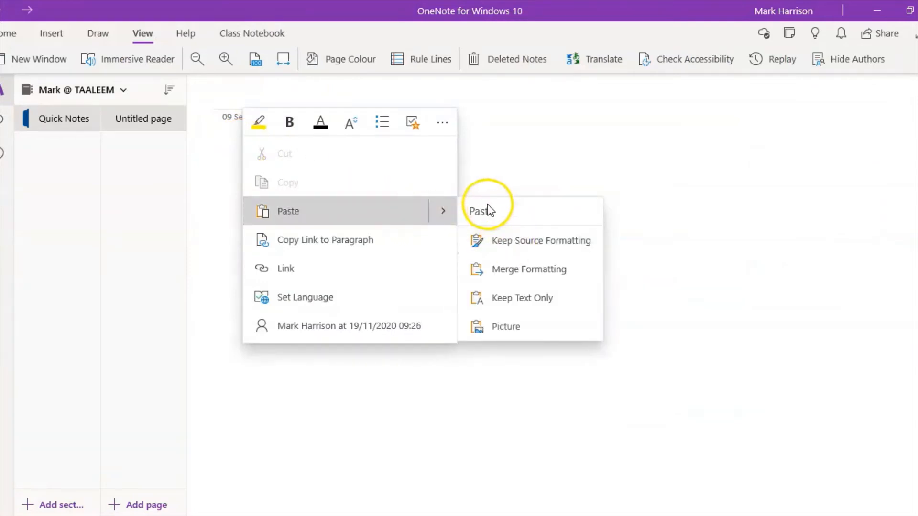
left_click(427, 207)
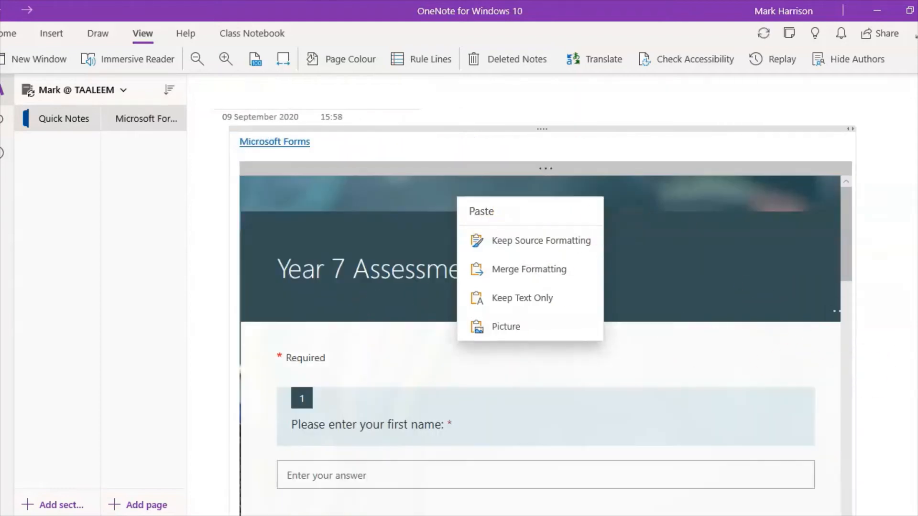
- Examine the quiz embedded in the OneNote page, including the answer field of the first-name question
scroll(686, 341, "down", 2)
scroll(541, 296, "down", 2)
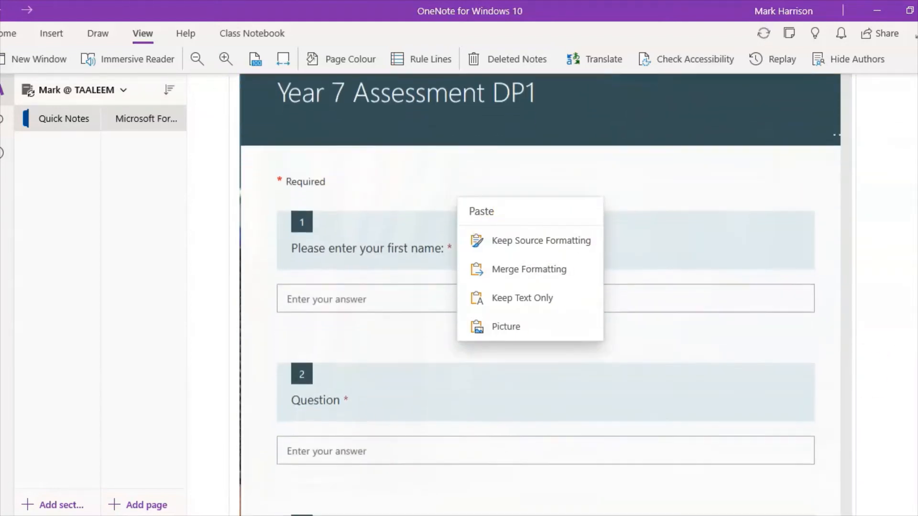
scroll(341, 236, "down", 1)
left_click(329, 250)
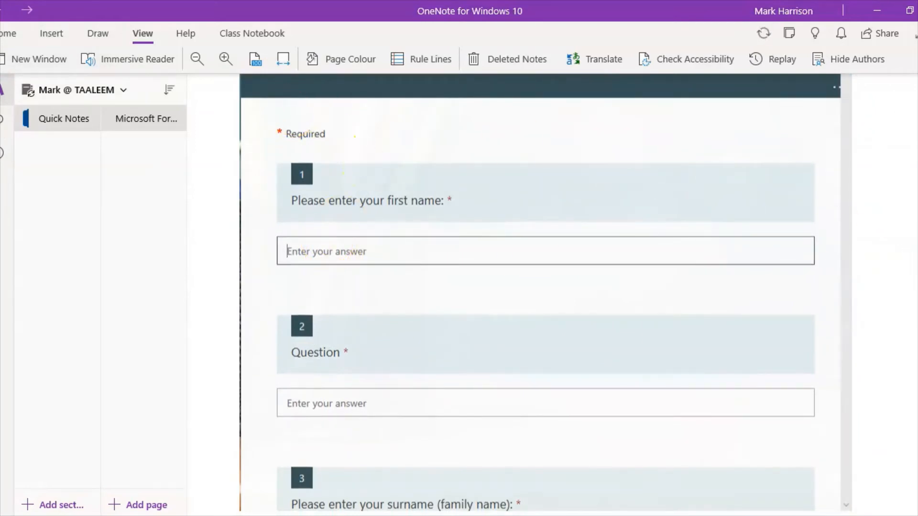
scroll(540, 287, "up", 4)
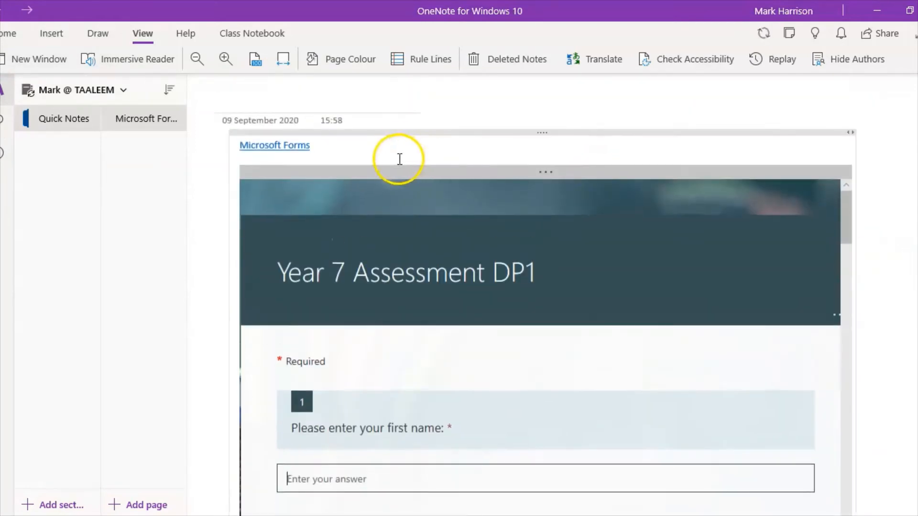
left_click(401, 133)
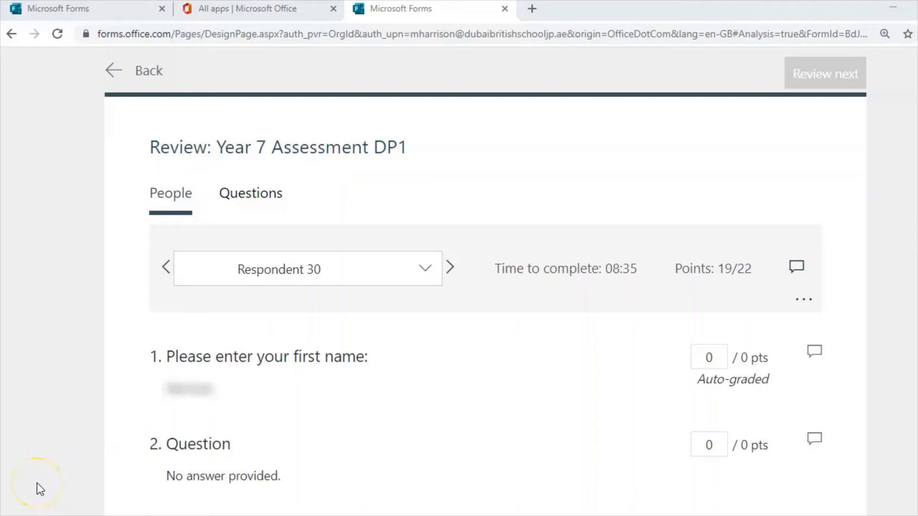
- Examine Respondent 30's auto-graded answers through question 13, comparing its written response with the accepted answers and awarded points
scroll(37, 483, "down", 12)
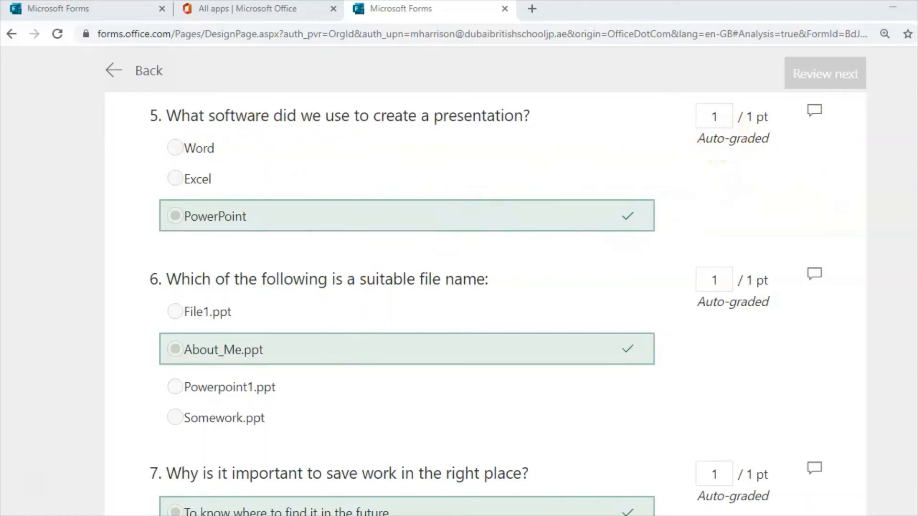
scroll(486, 305, "down", 9)
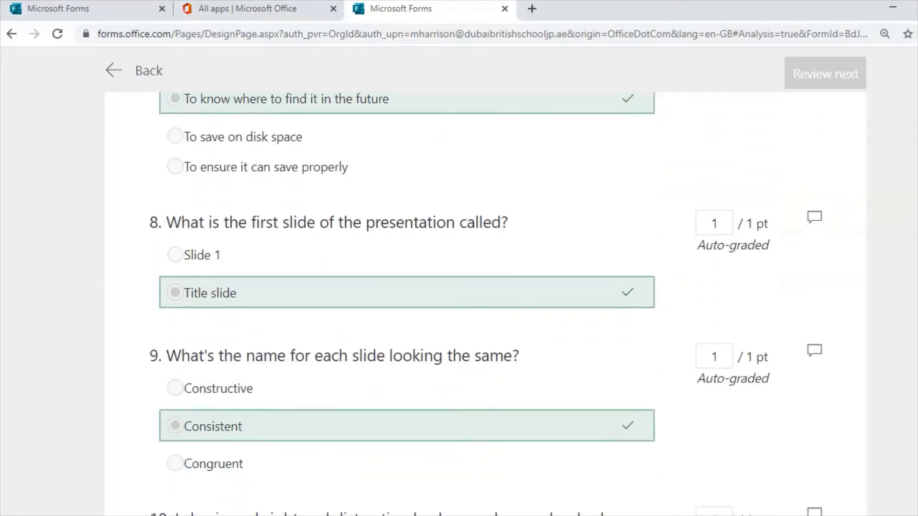
scroll(487, 304, "down", 10)
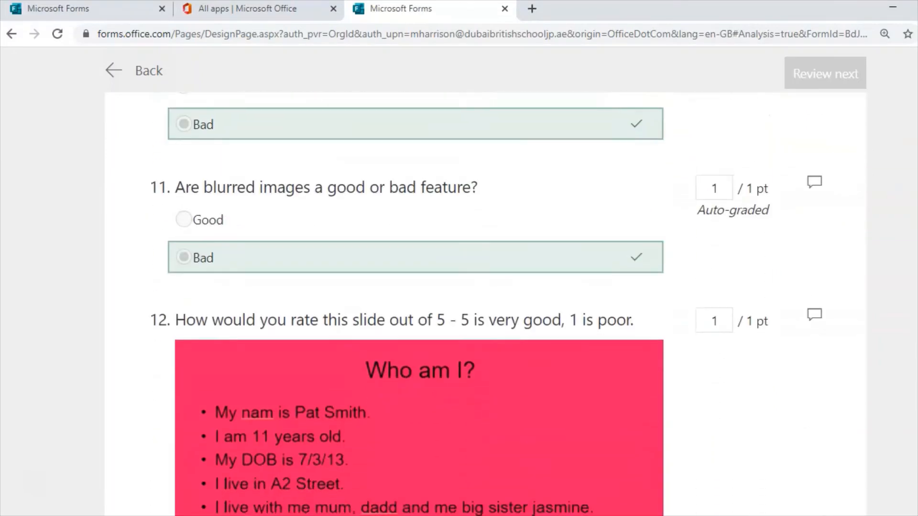
scroll(486, 304, "down", 8)
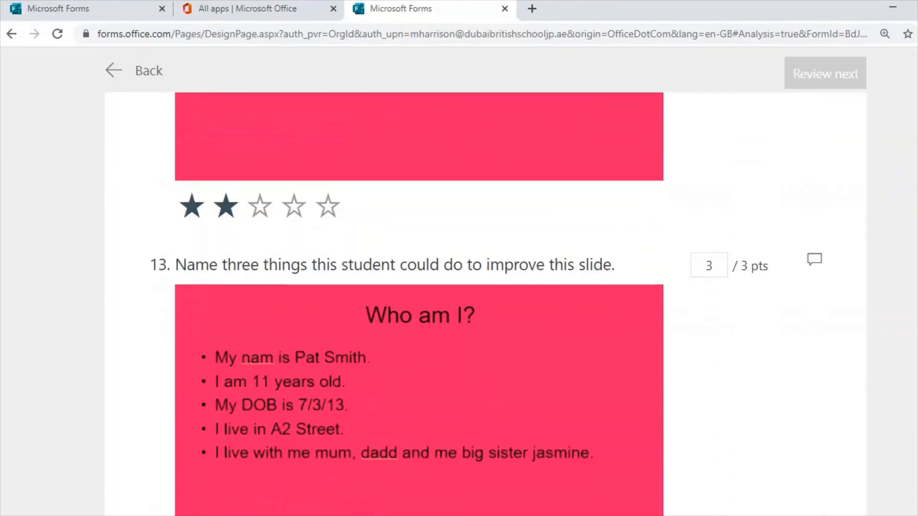
scroll(486, 304, "down", 3)
scroll(486, 304, "down", 1)
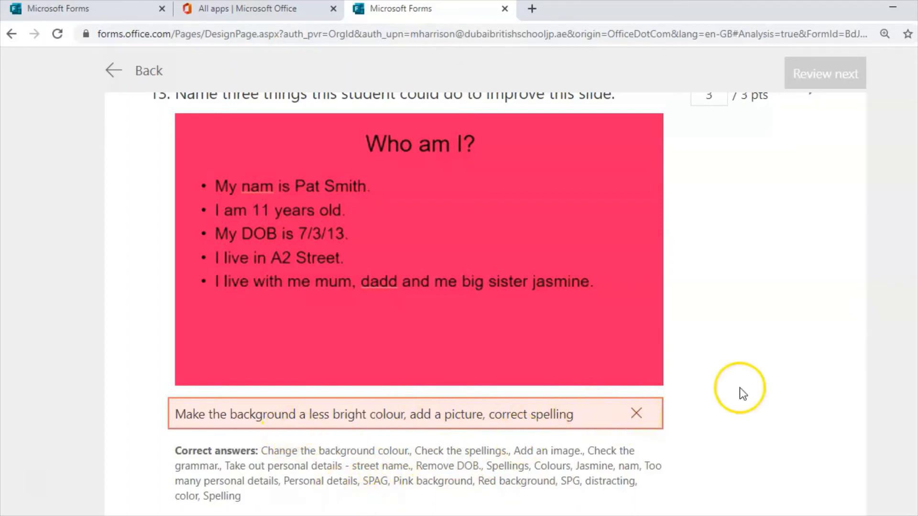
scroll(485, 304, "up", 1)
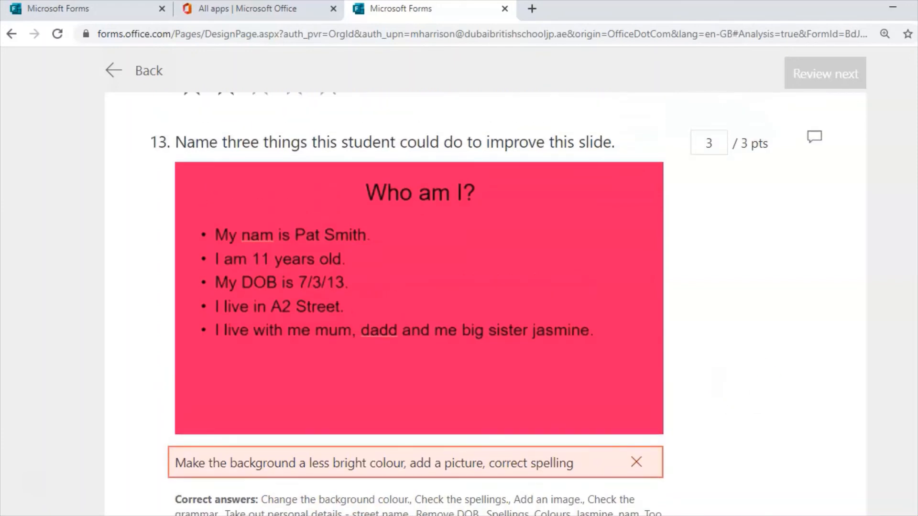
scroll(486, 304, "down", 1)
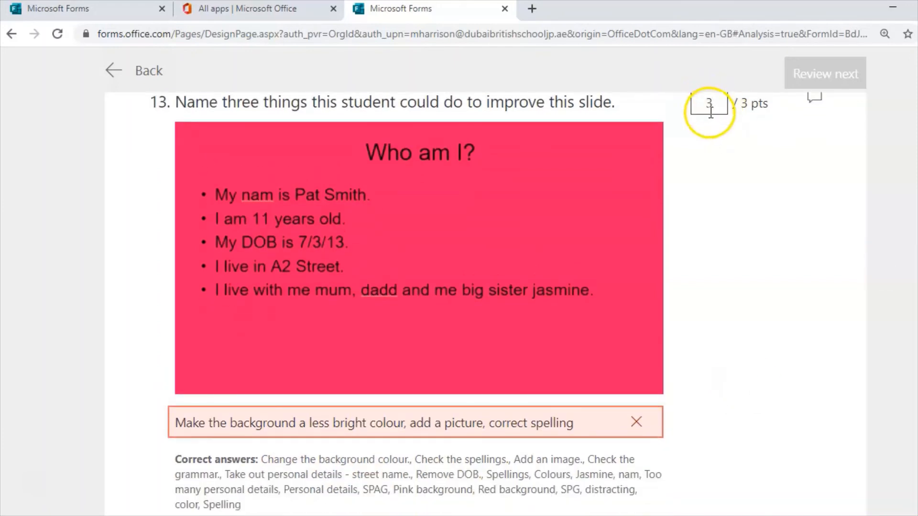
left_click(712, 103)
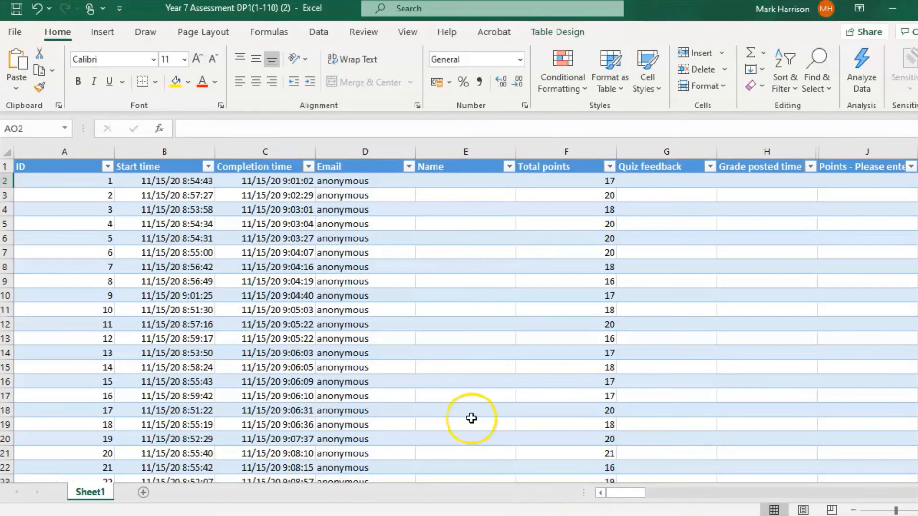
- In the exported Excel workbook of quiz responses, examine the start time, email, name and total points columns
left_click(336, 326)
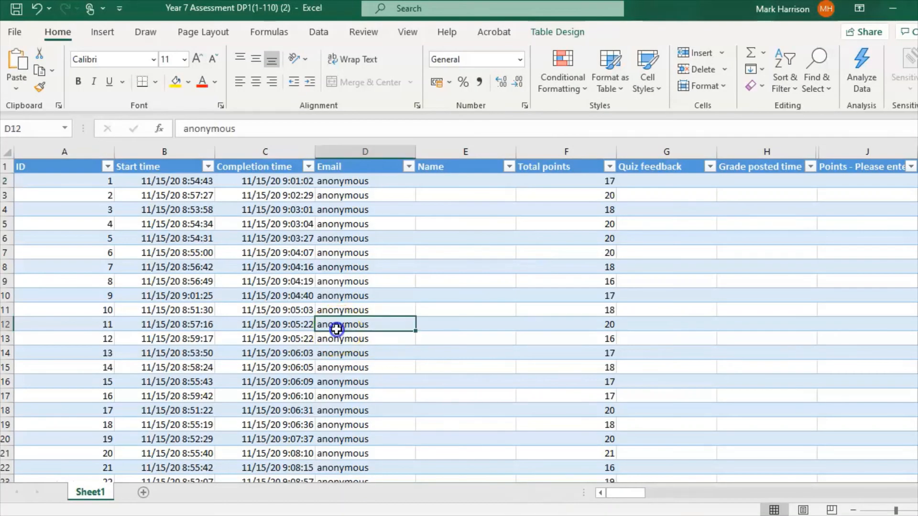
left_click(160, 237)
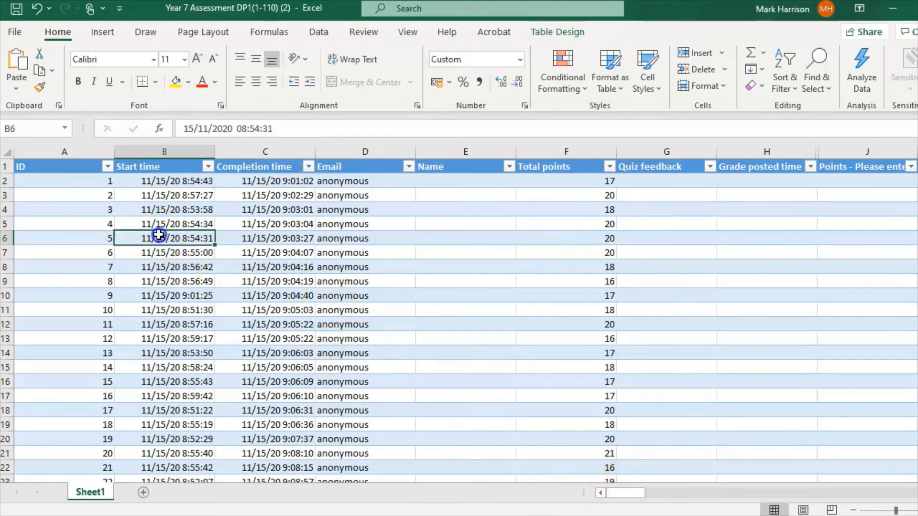
left_click(343, 181)
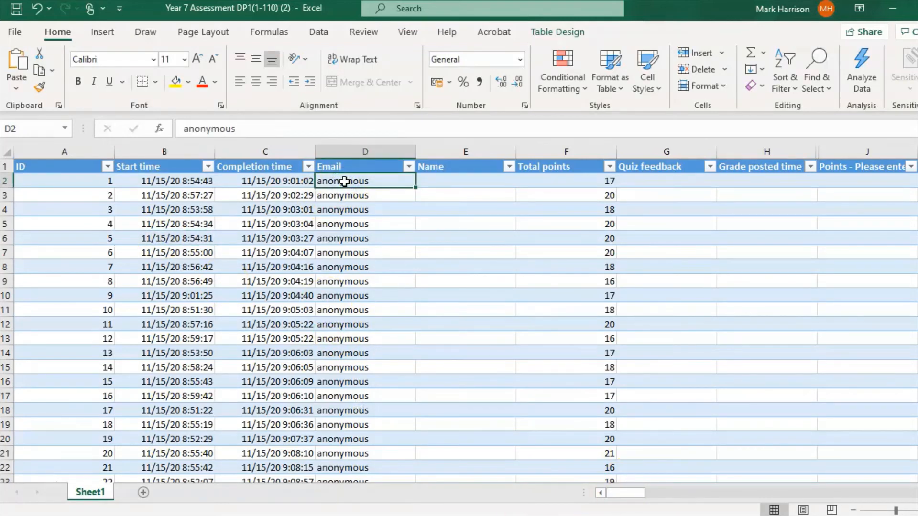
left_click(425, 182)
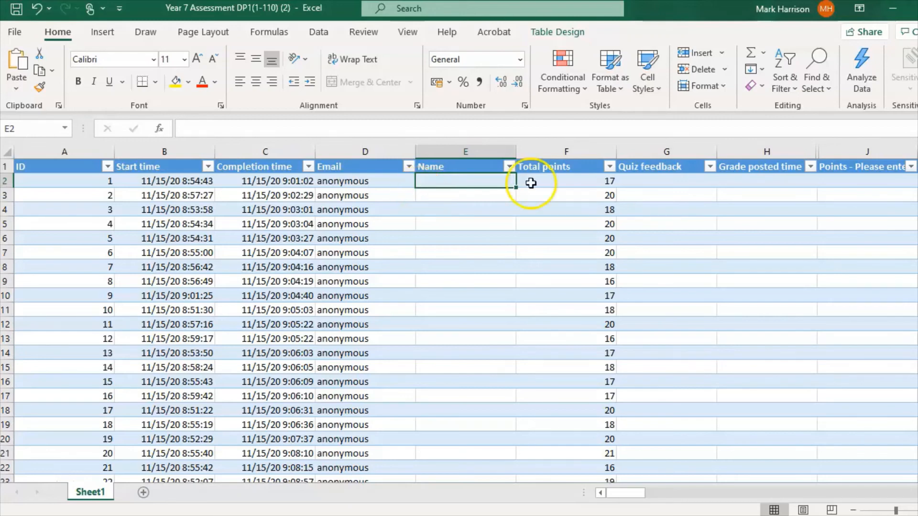
left_click(548, 183)
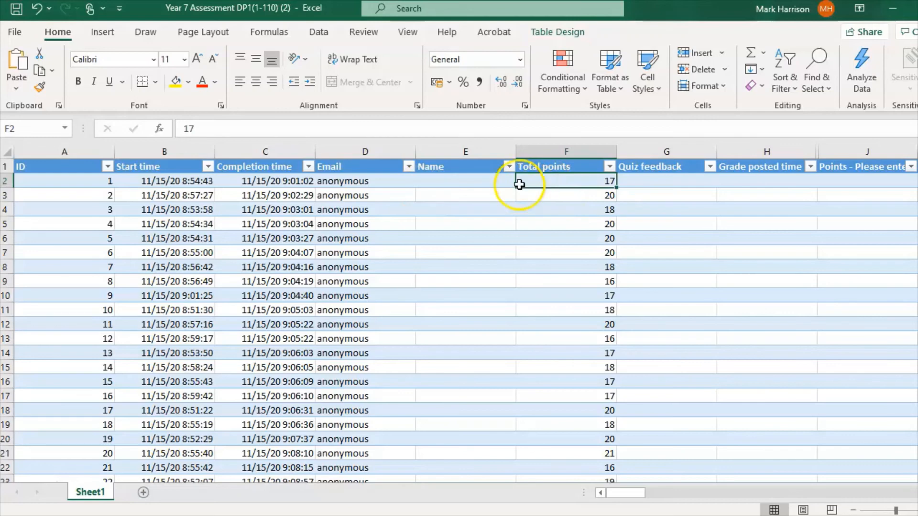
left_click(442, 212)
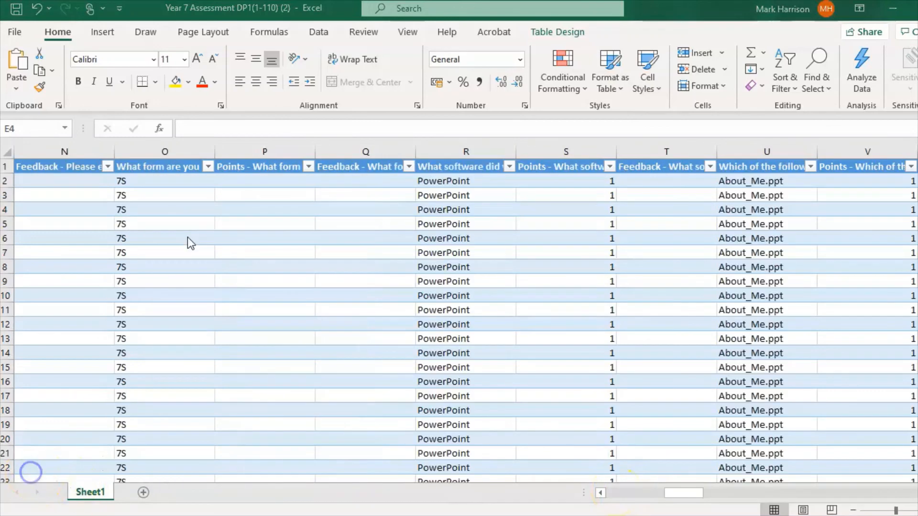
- View the filter choices for the "What form are you" column, and inspect the question, points and feedback columns up to column BG
left_click(207, 166)
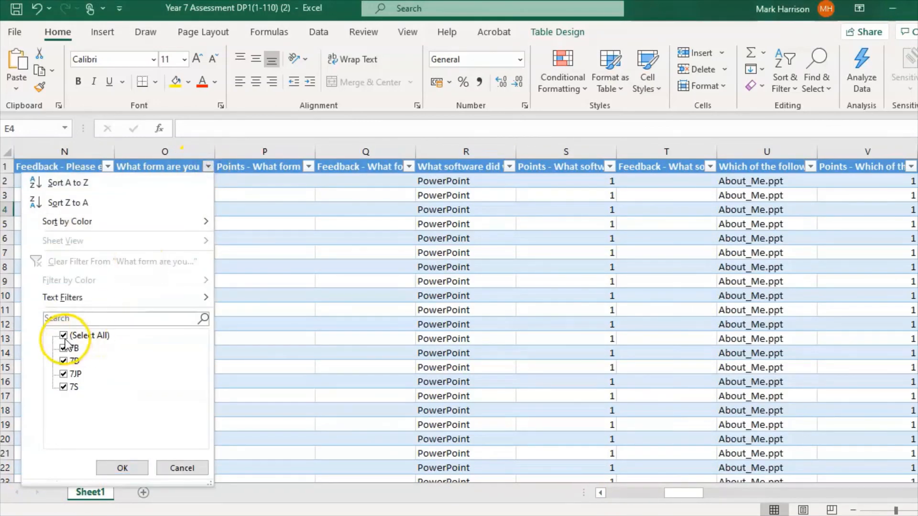
left_click(308, 318)
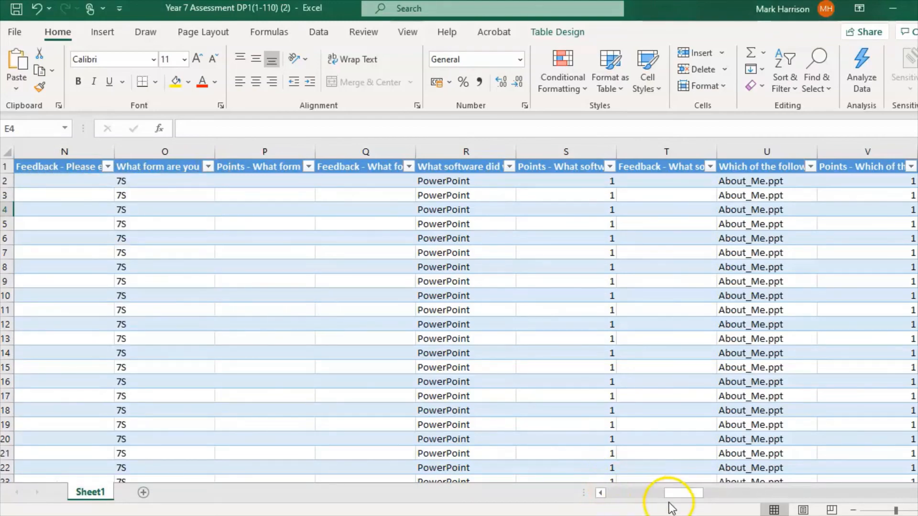
left_click_drag(675, 494, 855, 463)
left_click(661, 181)
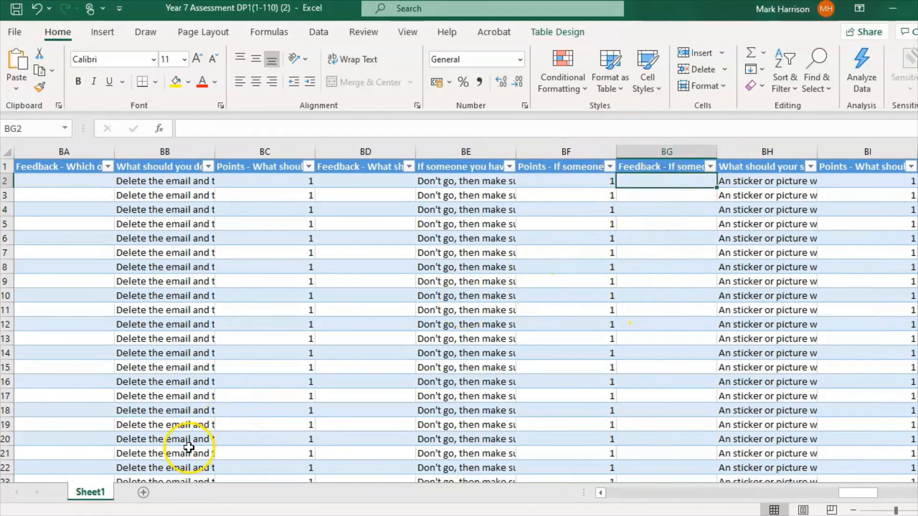
- Switch to Microsoft Forms and examine the Year 9 Assessment response summaries and pie charts for questions 7 to 10
key("alt+Tab")
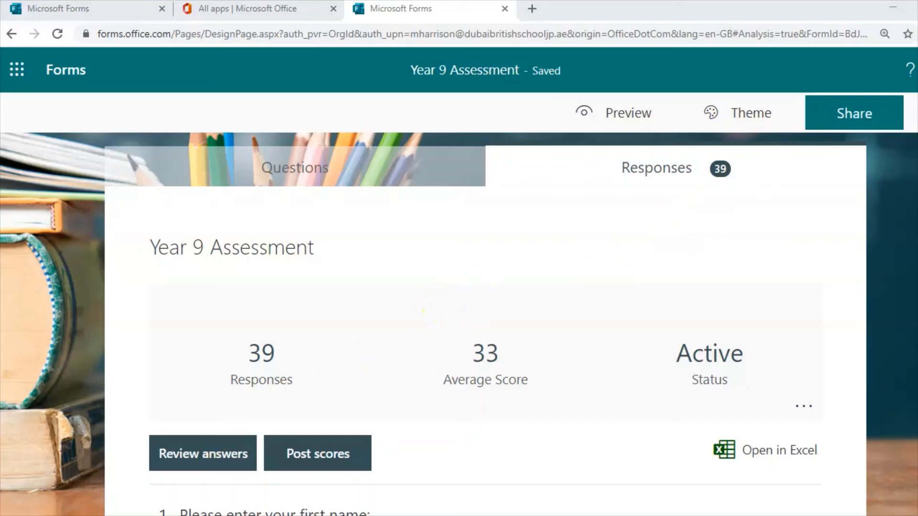
left_click(231, 430)
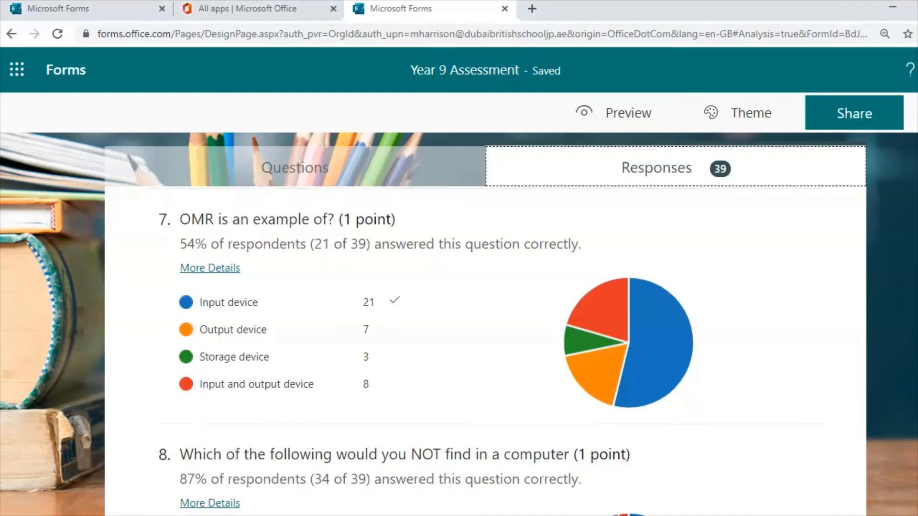
scroll(487, 352, "down", 3)
scroll(487, 352, "down", 1)
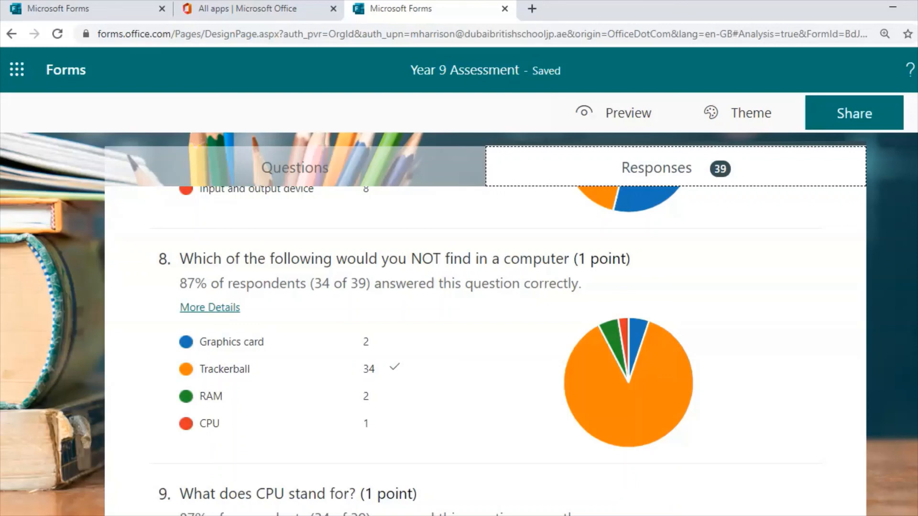
scroll(488, 350, "down", 3)
scroll(487, 351, "down", 1)
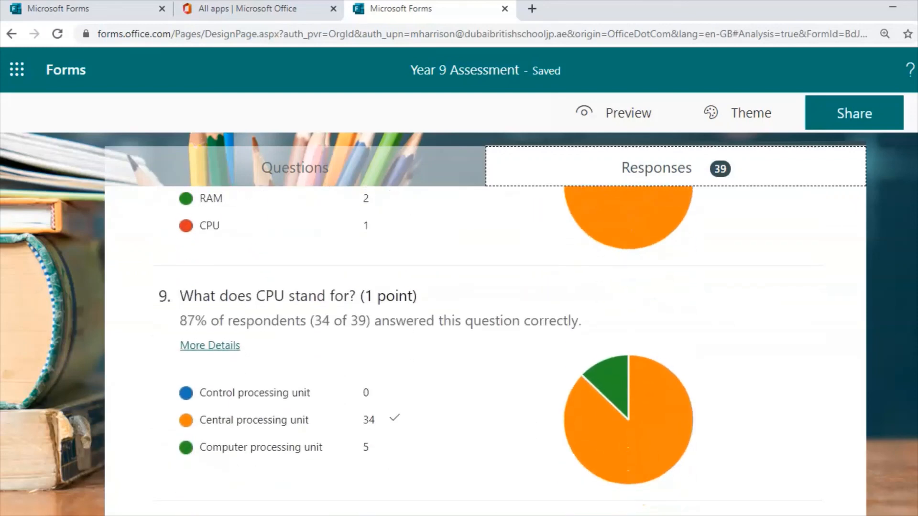
scroll(488, 350, "down", 4)
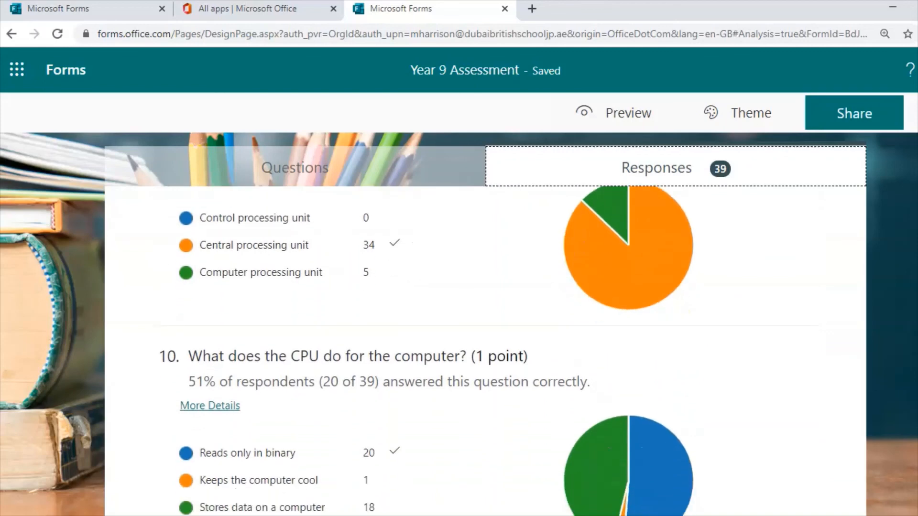
scroll(488, 350, "down", 2)
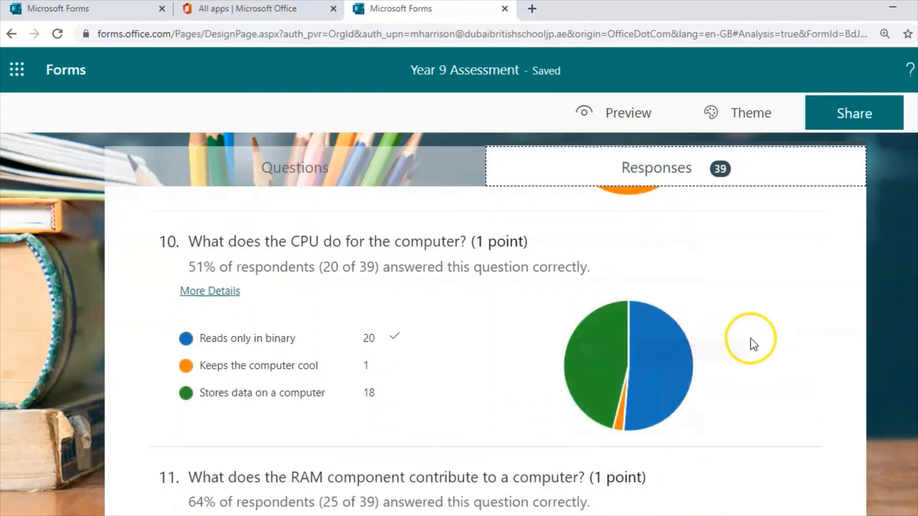
mouse_move(671, 339)
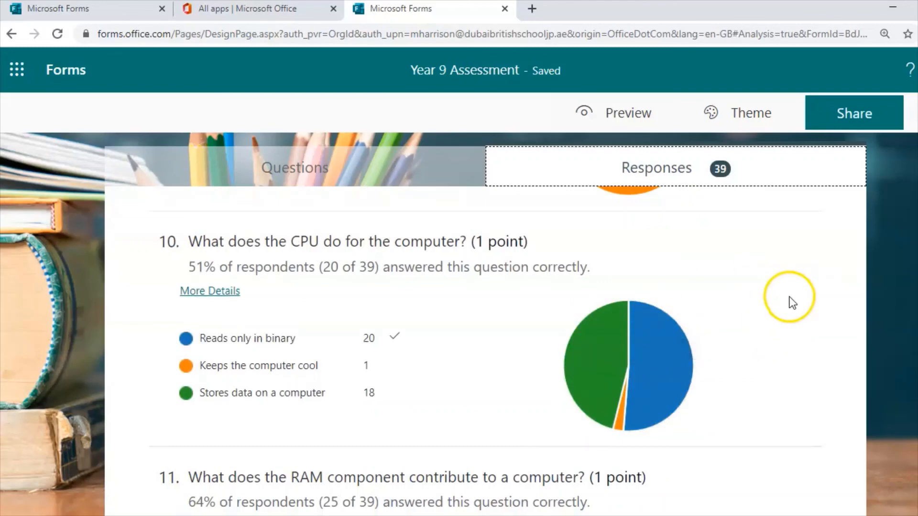